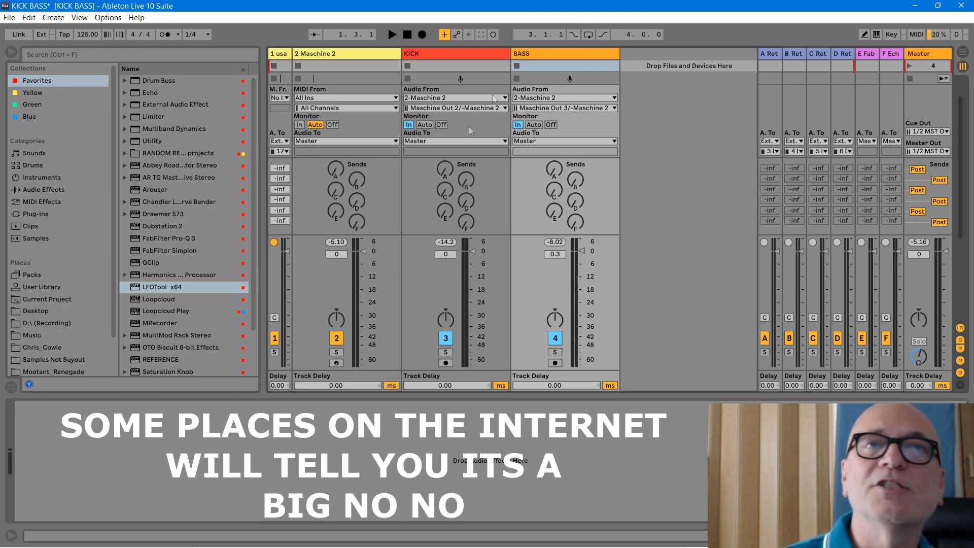
Step: Review the KIT 02 pattern in the Maschine plug-in window, and the KICK and BASS audio tracks in the session
drag(973, 181, 409, 35)
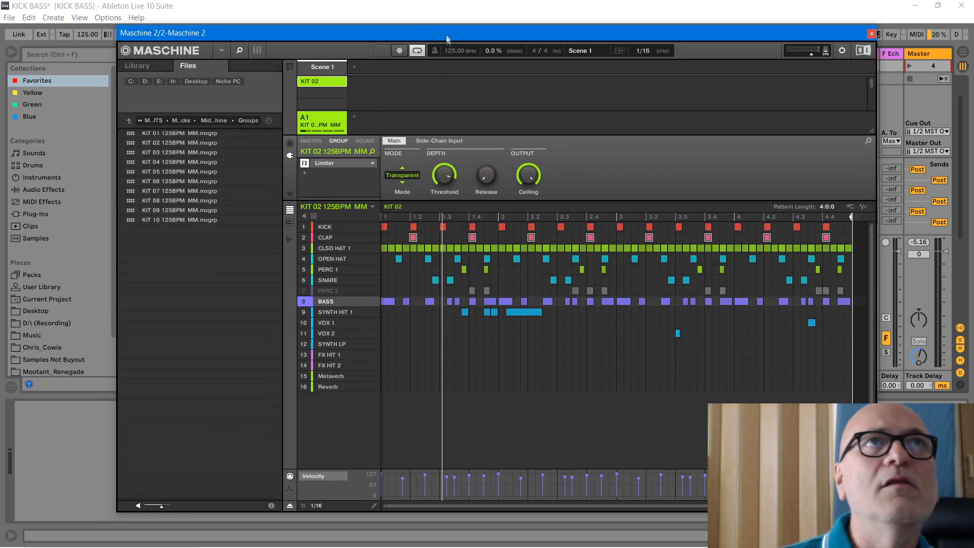
drag(444, 33, 445, 54)
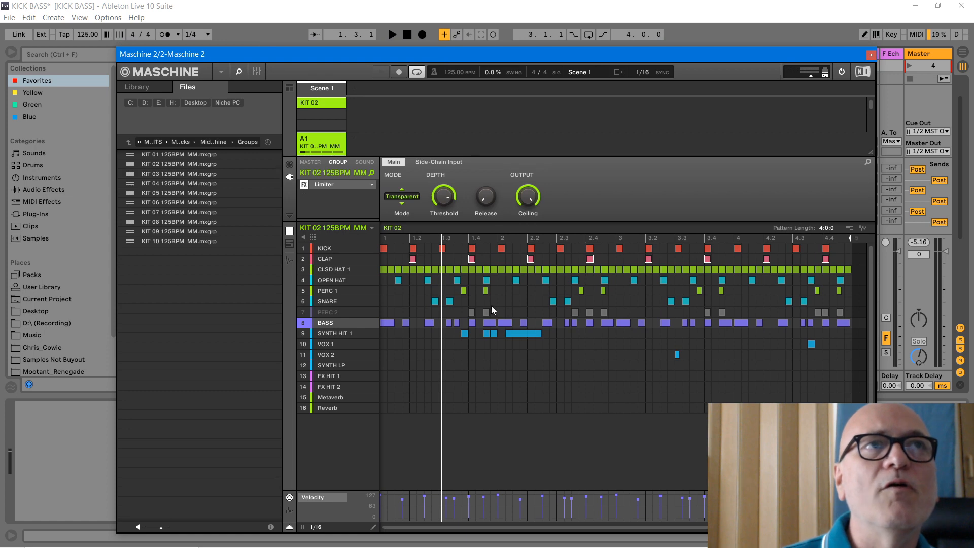
drag(451, 57, 973, 73)
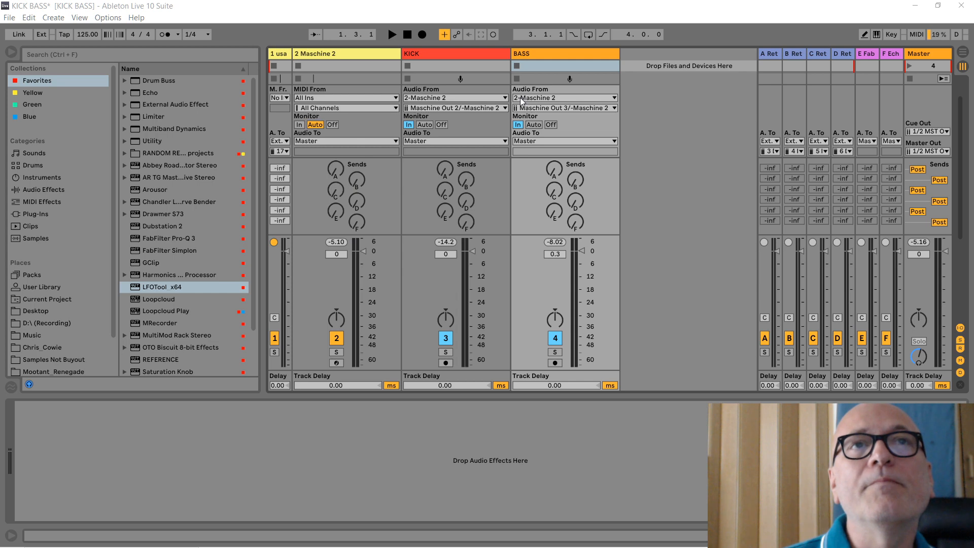
click(472, 60)
double_click(537, 56)
click(474, 56)
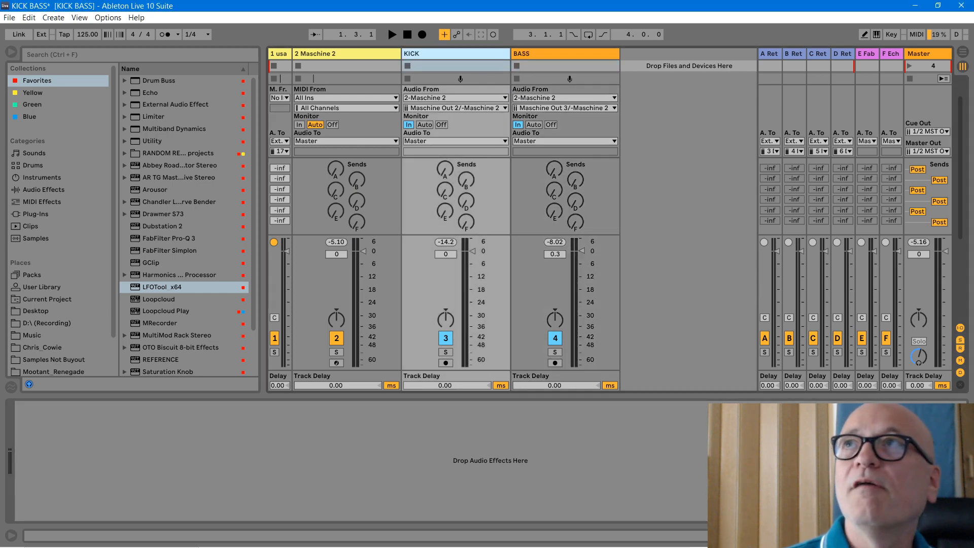
Step: Examine the kick and bass output routing in the Maschine mixer, and return to the pattern view
drag(973, 269, 351, 52)
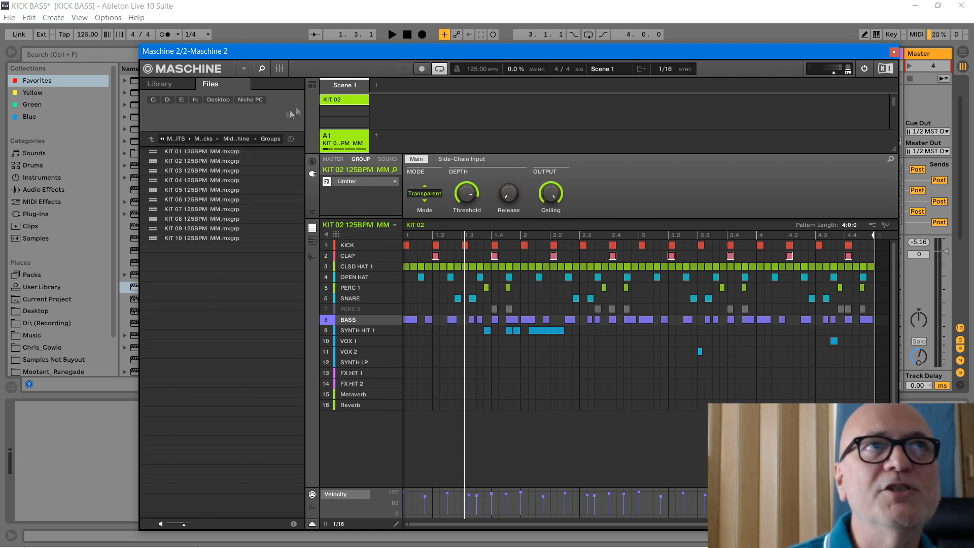
click(281, 68)
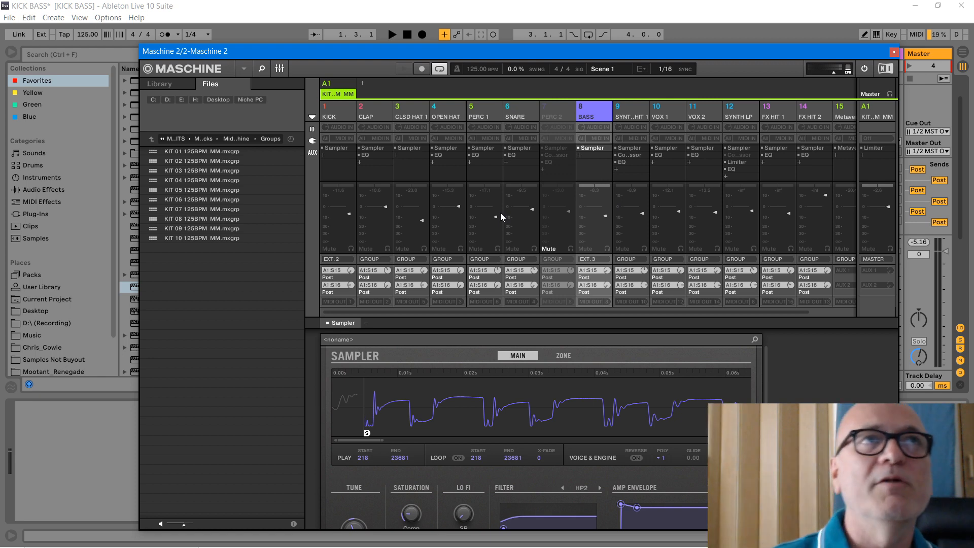
click(280, 69)
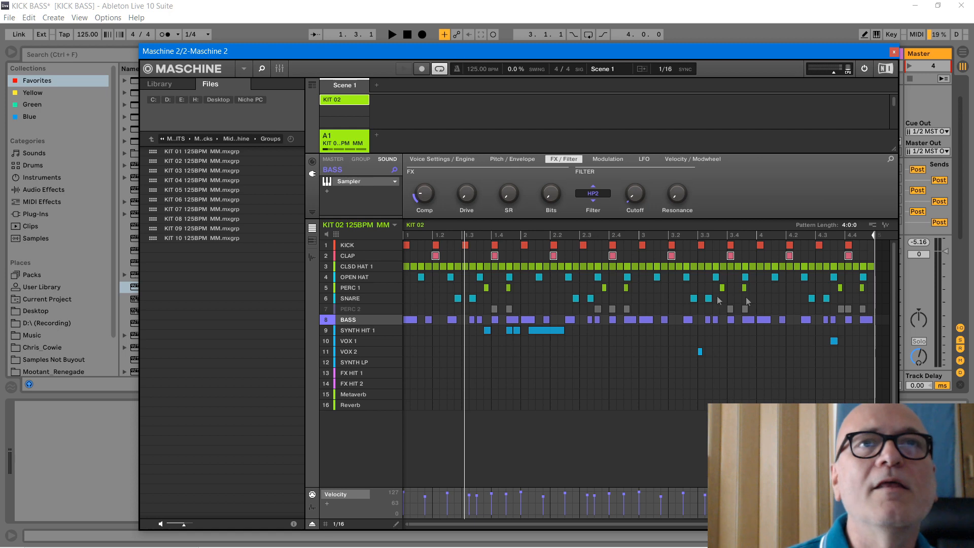
mouse_move(454, 51)
mouse_down()
mouse_move(456, 74)
mouse_move(471, 52)
mouse_up()
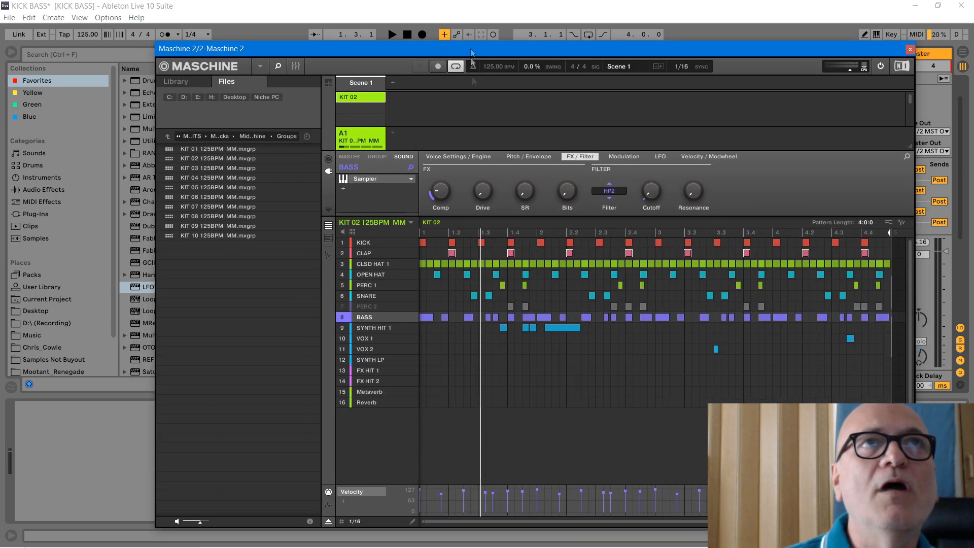
Step: Play the project from the start with the KICK and BASS track meters in view, and stop playback
click(406, 34)
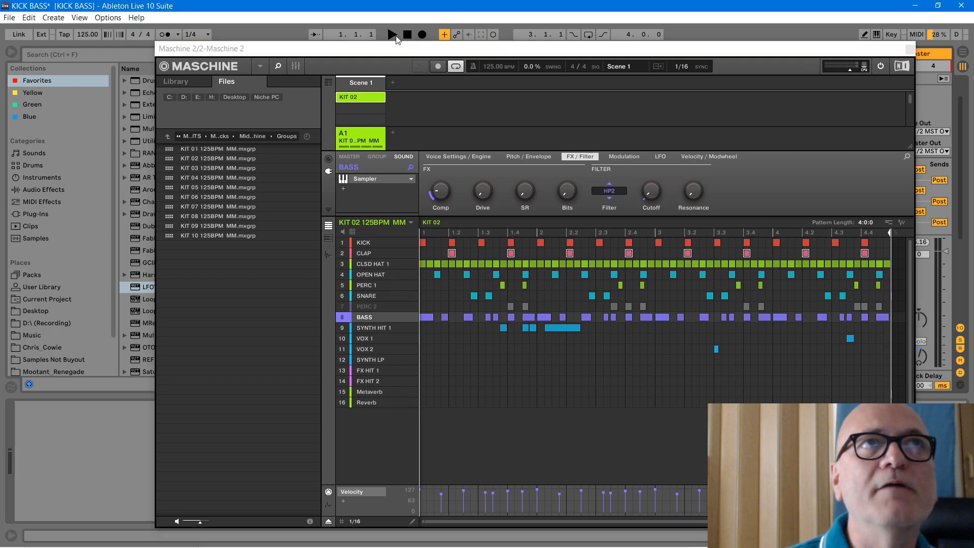
click(395, 35)
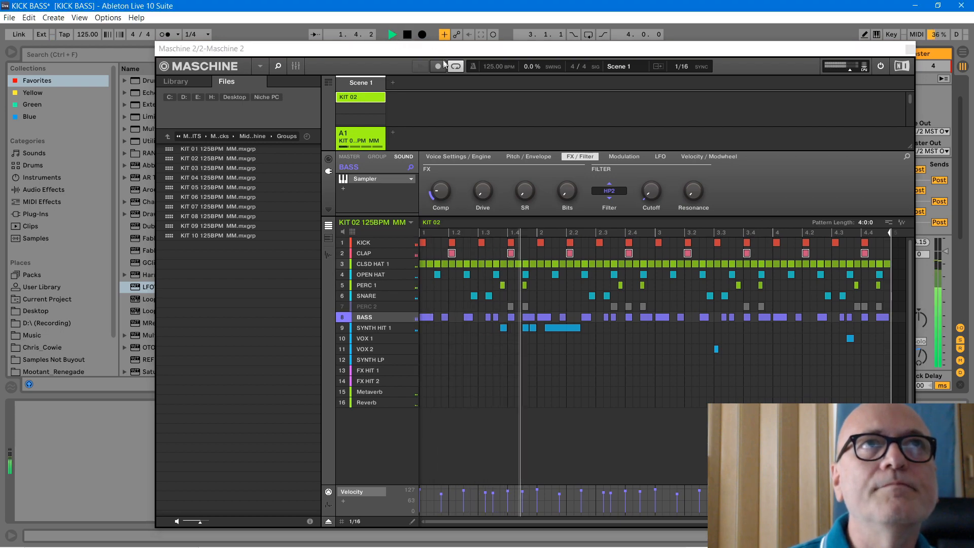
drag(443, 48, 973, 36)
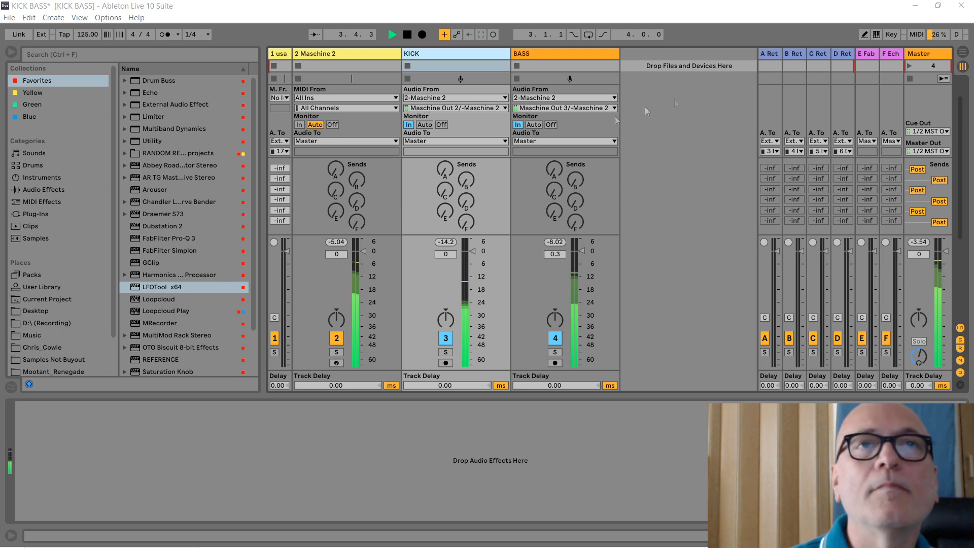
click(485, 14)
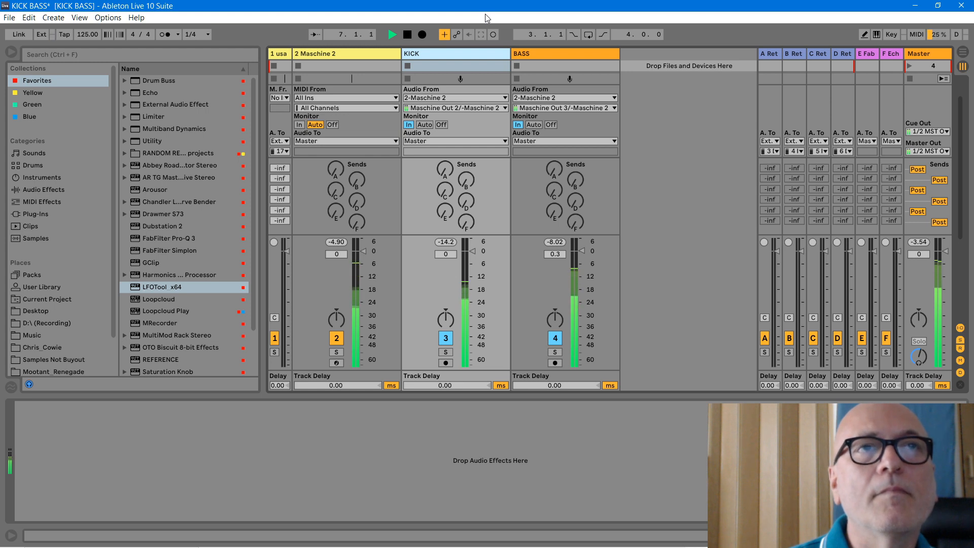
key(space)
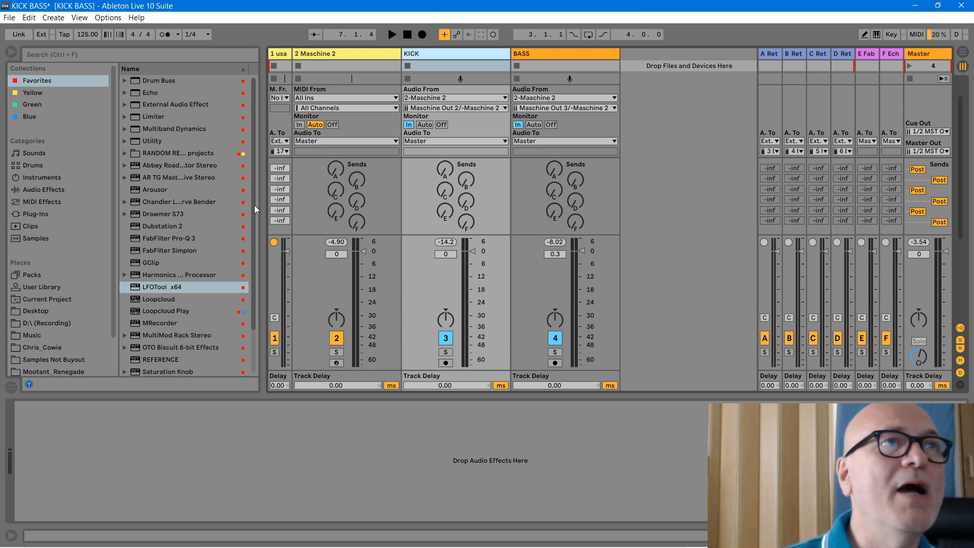
Step: Add a Limiter, a Utility and FabFilter Pro-Q 3, in that order, to the KICK track
drag(253, 221, 253, 220)
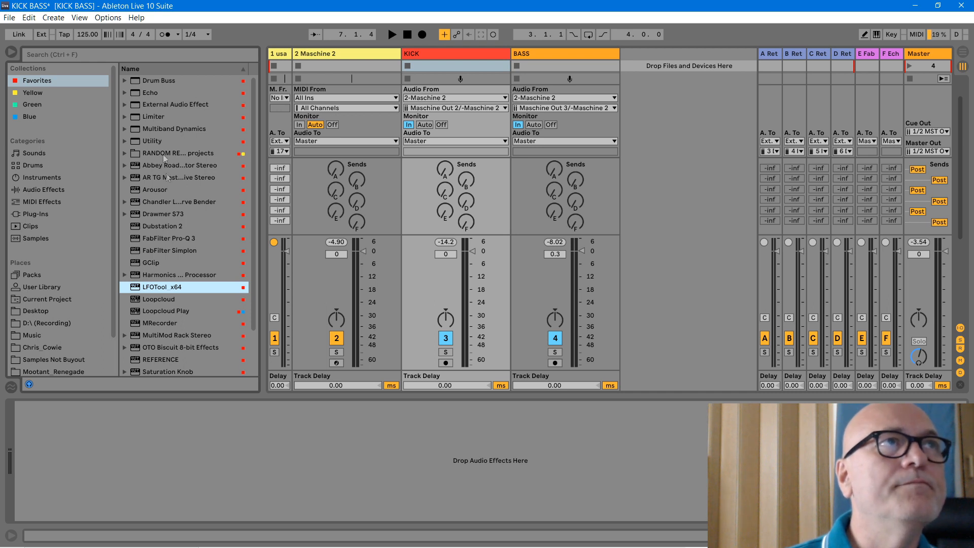
click(424, 57)
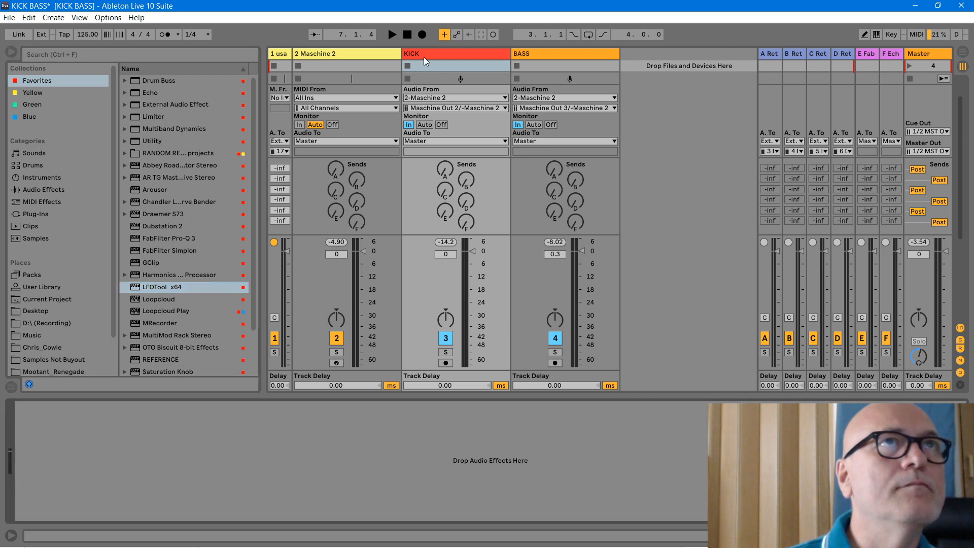
double_click(169, 117)
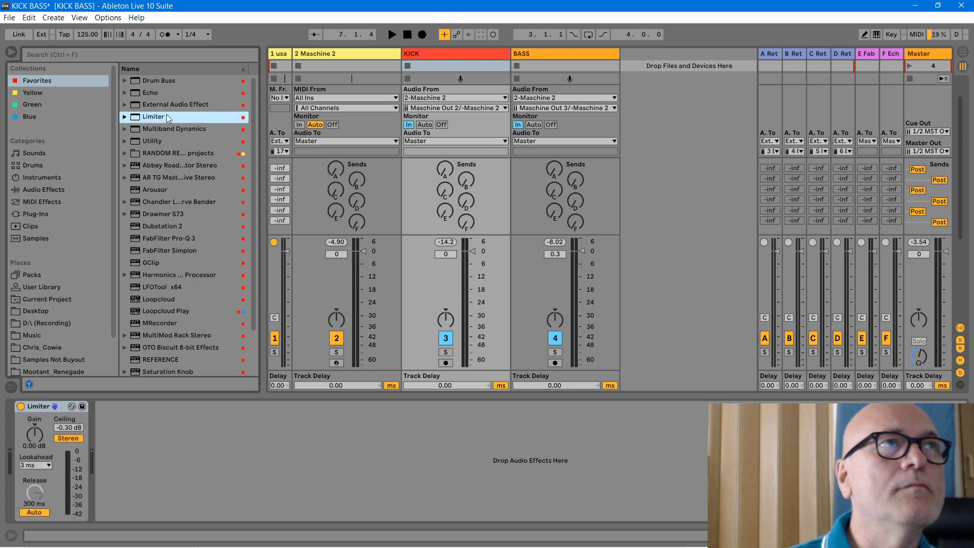
double_click(155, 142)
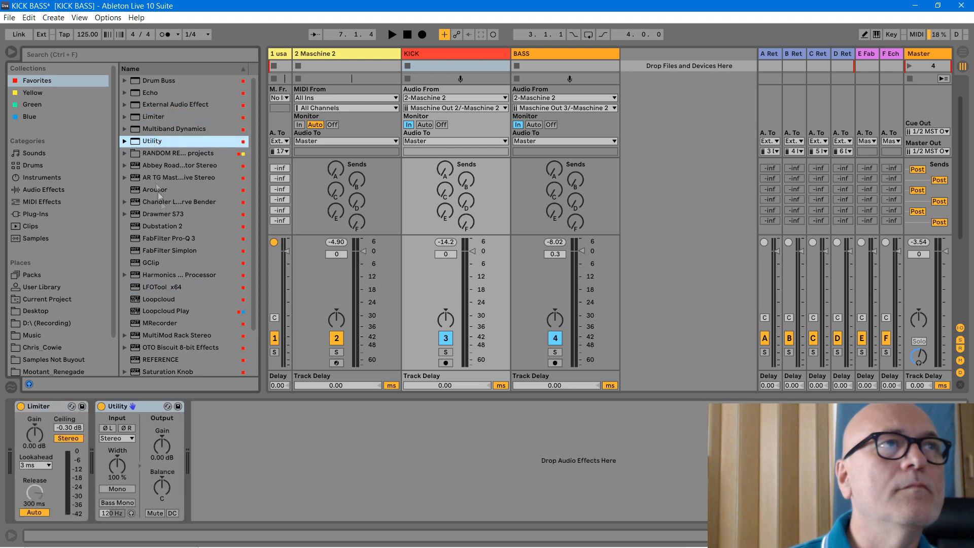
double_click(175, 244)
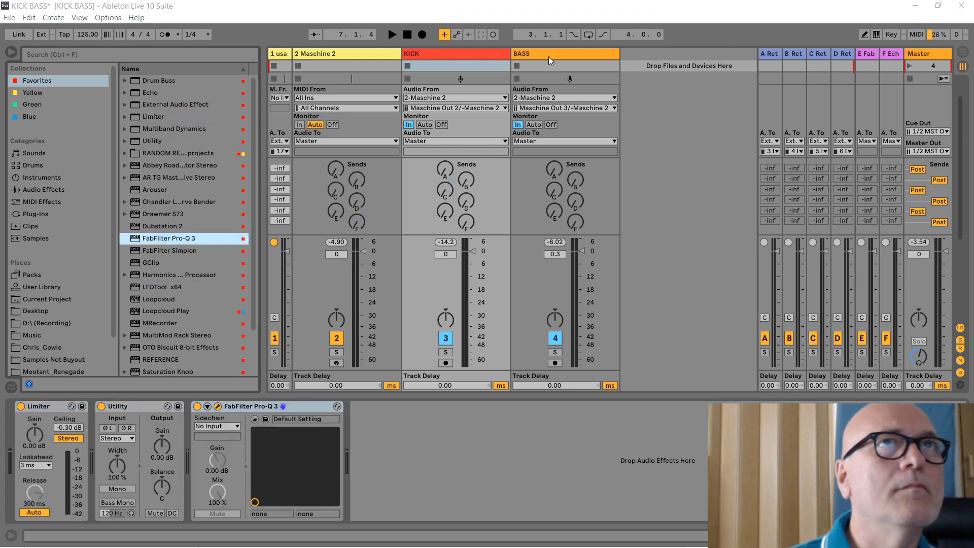
Step: Add a Limiter, a Utility and FabFilter Pro-Q 3, in that order, to the BASS track
click(548, 58)
double_click(155, 117)
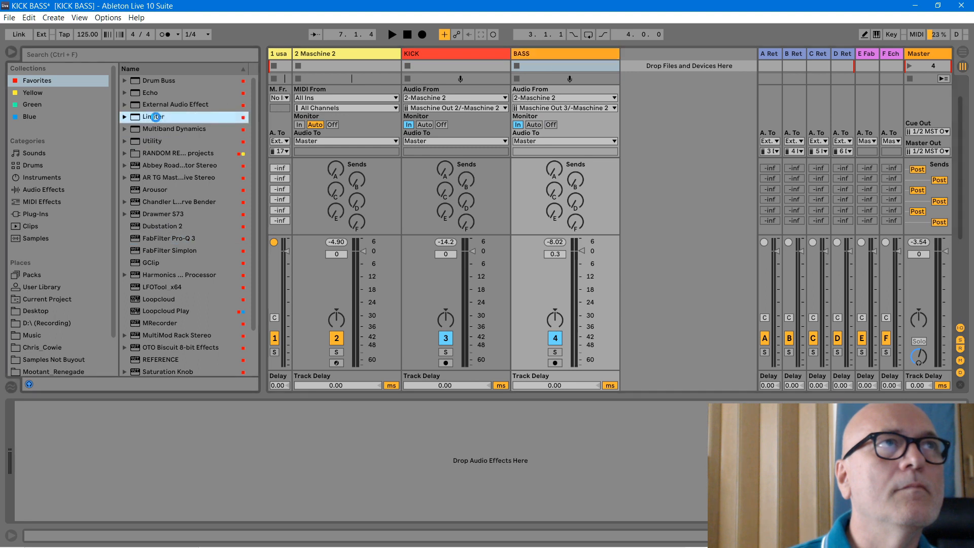
double_click(157, 142)
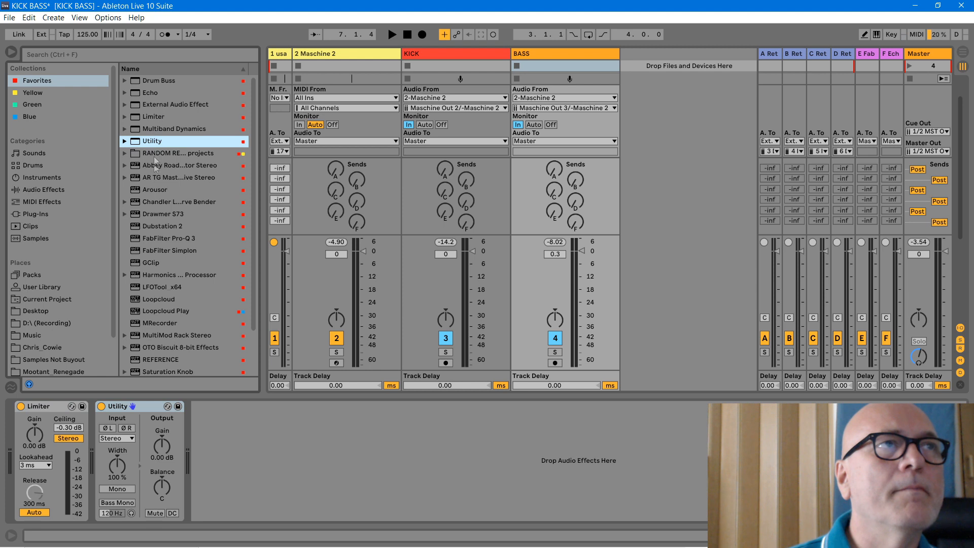
double_click(169, 238)
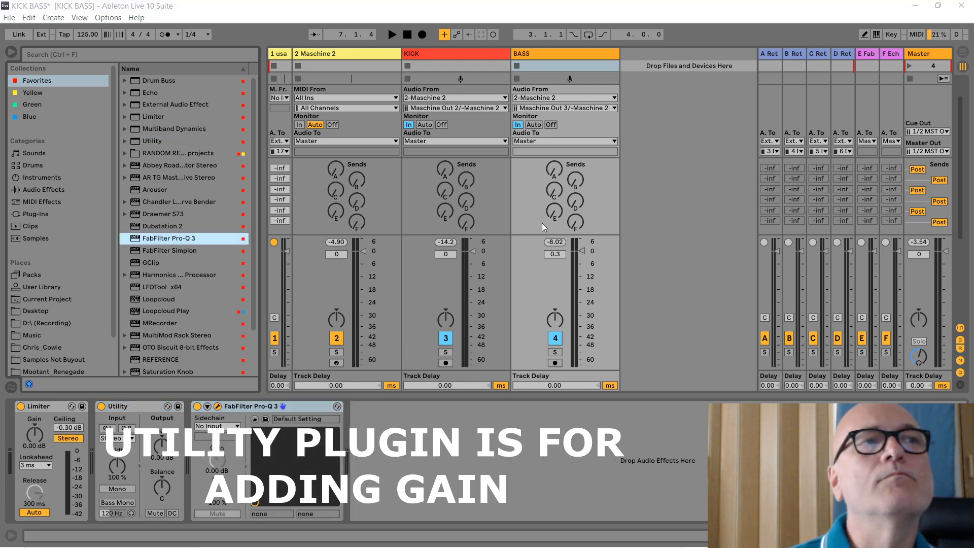
Step: Select the KICK track and play the project briefly to check its effect chain
click(451, 52)
key(space)
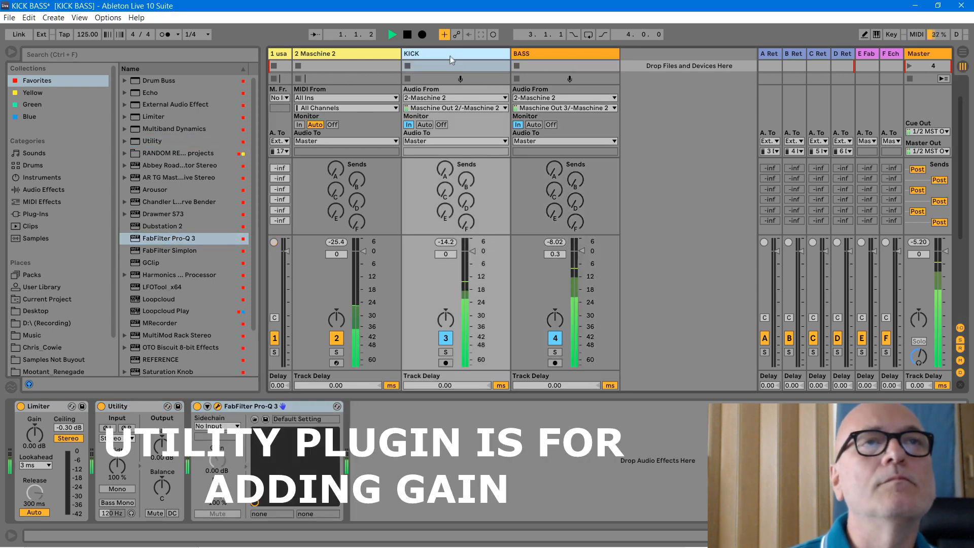
key(space)
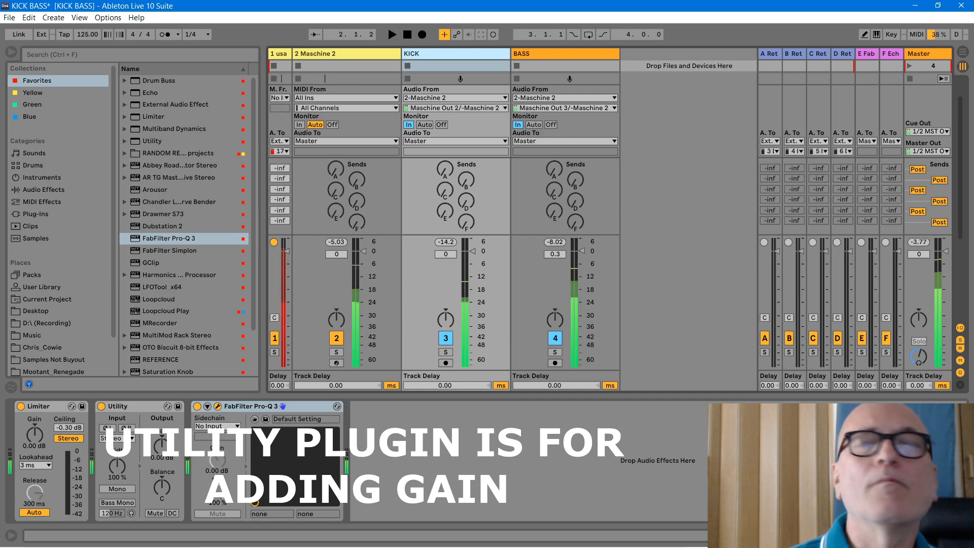
Step: During playback, mute PERC 1, CLSD HAT 1, OPEN HAT, SYNTH HIT 1, VOX 1 and VOX 2 in the Maschine pattern
drag(971, 116, 672, 23)
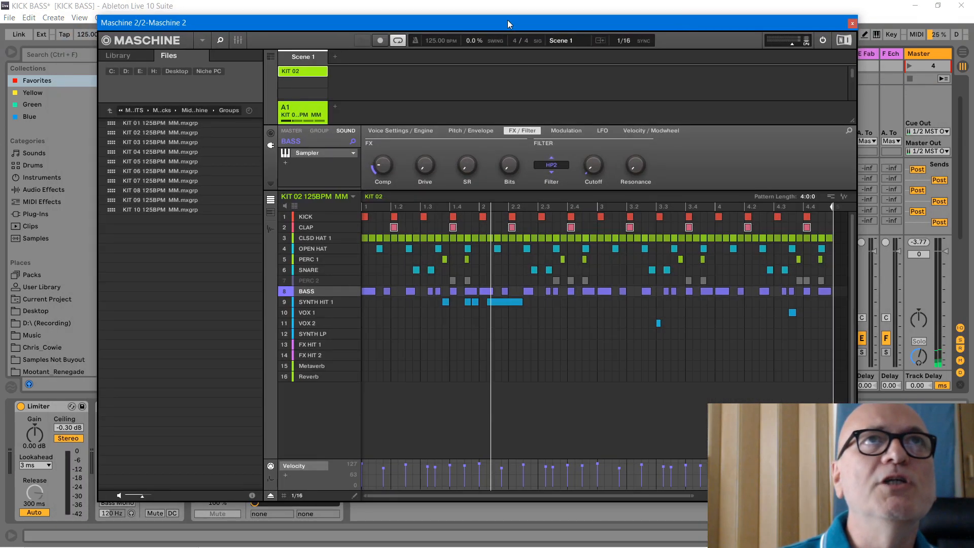
drag(509, 23, 507, 40)
key(space)
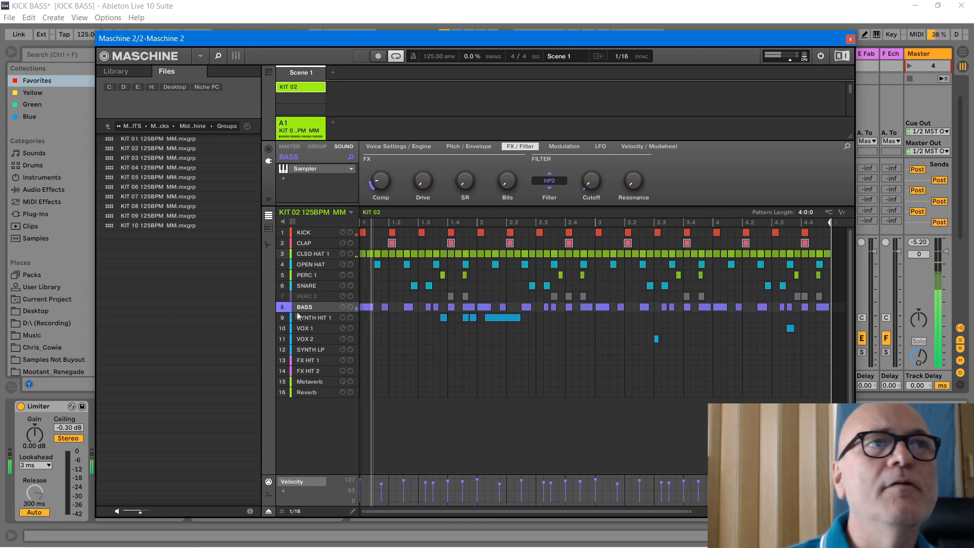
click(284, 275)
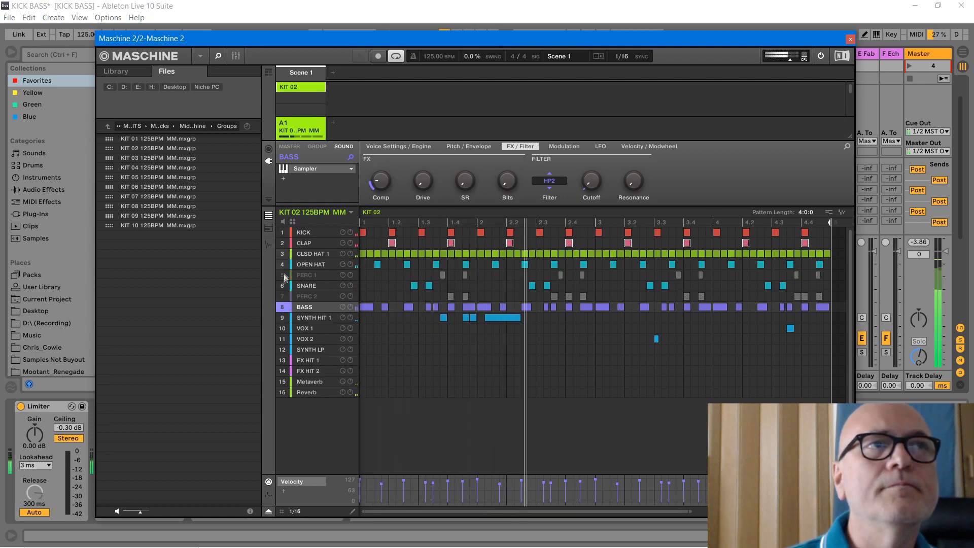
click(282, 254)
click(282, 264)
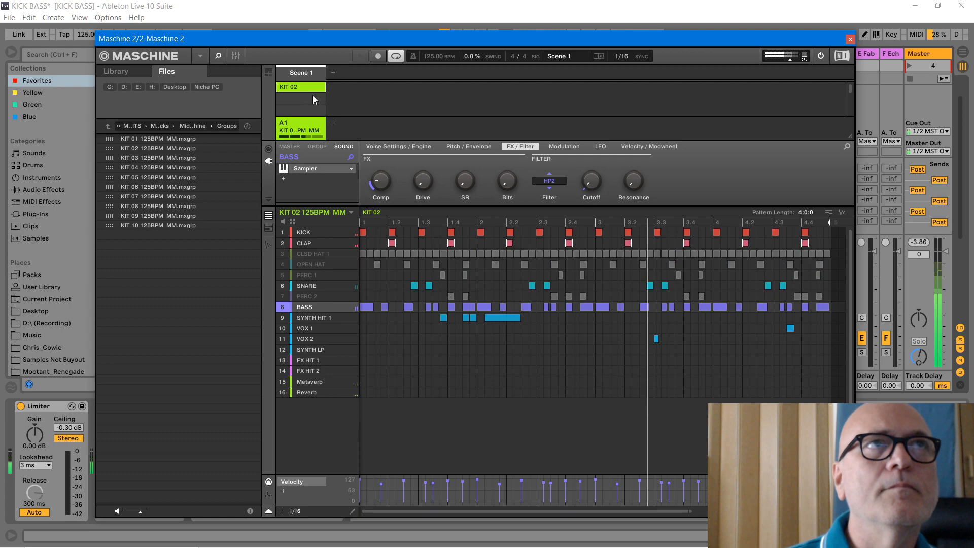
click(283, 318)
click(282, 328)
click(282, 339)
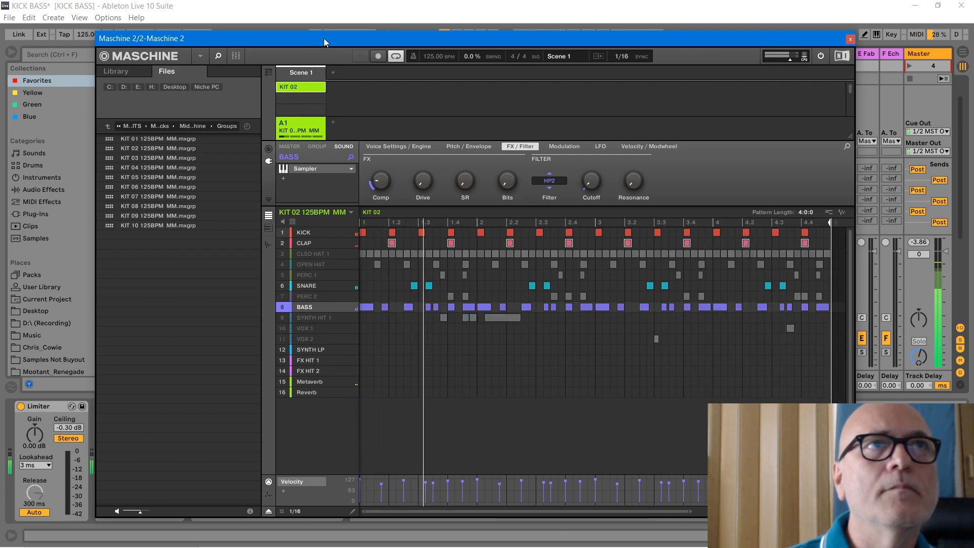
Step: On the KICK track, set the Limiter's ceiling to -19.9 dB and gain to 5.02 dB, and the Utility's gain to 9.33 dB
key(ctrl+alt+p)
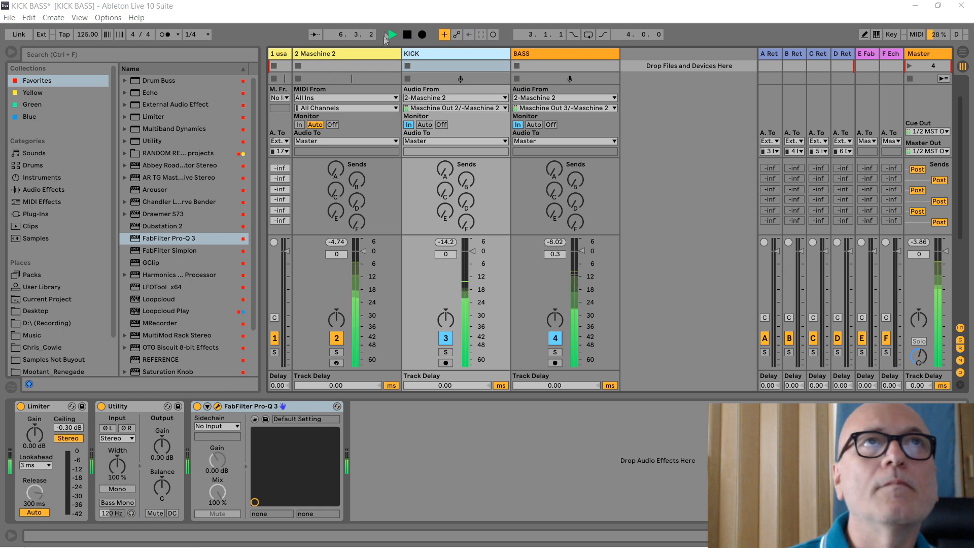
click(449, 52)
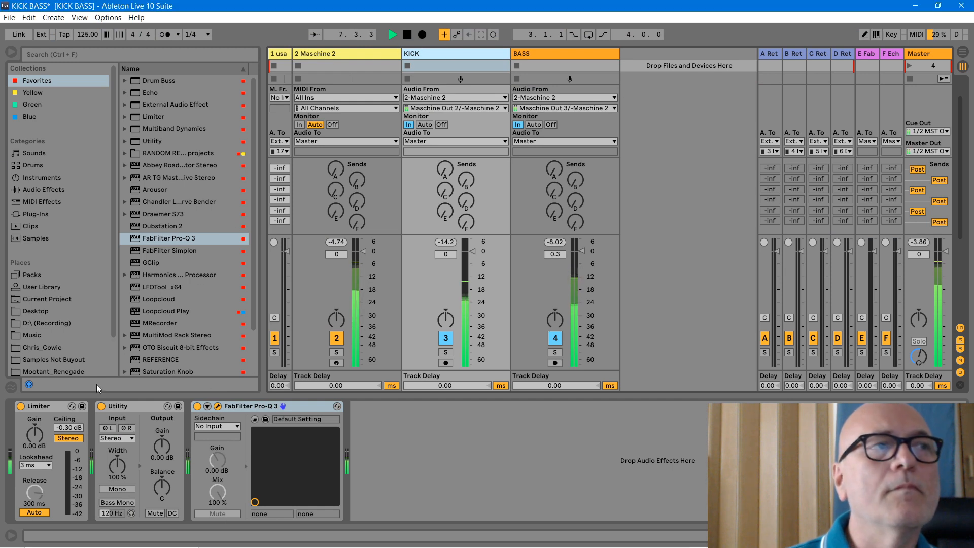
drag(70, 427, 69, 475)
drag(25, 442, 26, 429)
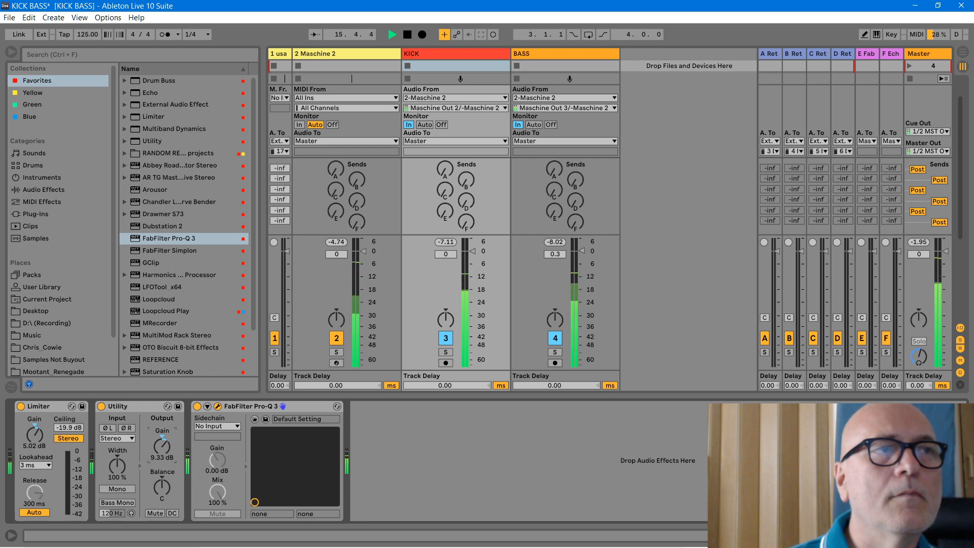
Step: On the BASS track, set the Limiter's ceiling to -21.4 dB and the Utility's gain to 6.22 dB
click(556, 54)
drag(73, 430, 72, 443)
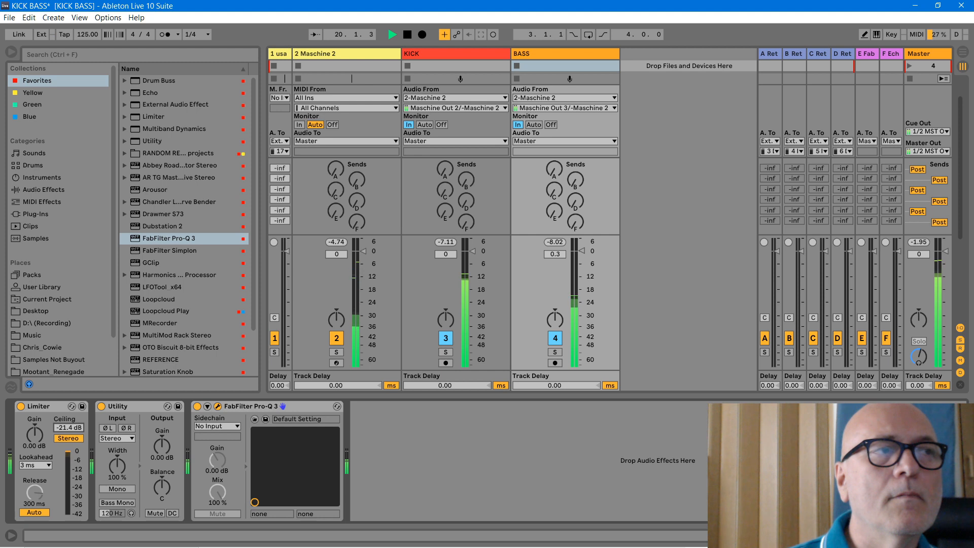
drag(163, 450, 162, 437)
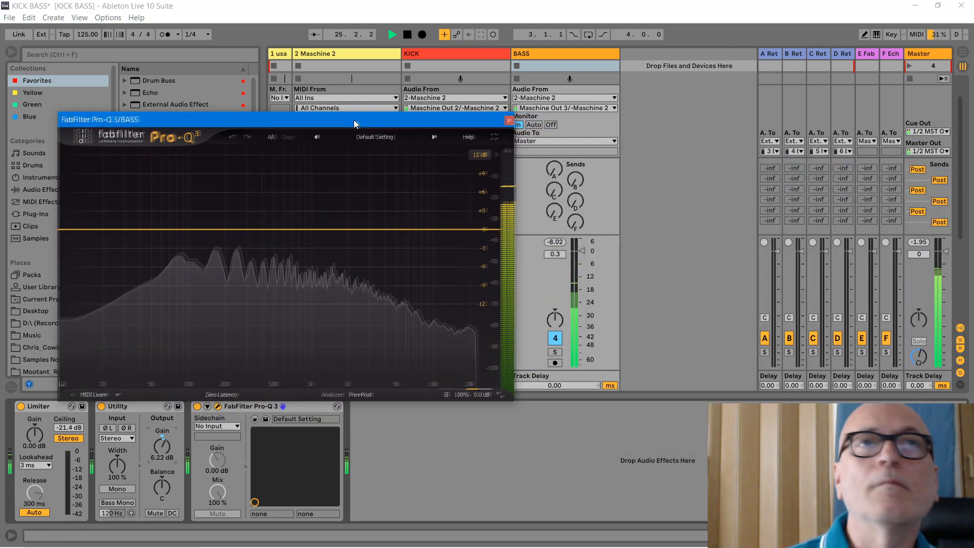
Step: Add a 12 dB/oct Low Cut band at about 24 Hz in the BASS track's Pro-Q 3
drag(354, 119, 674, 107)
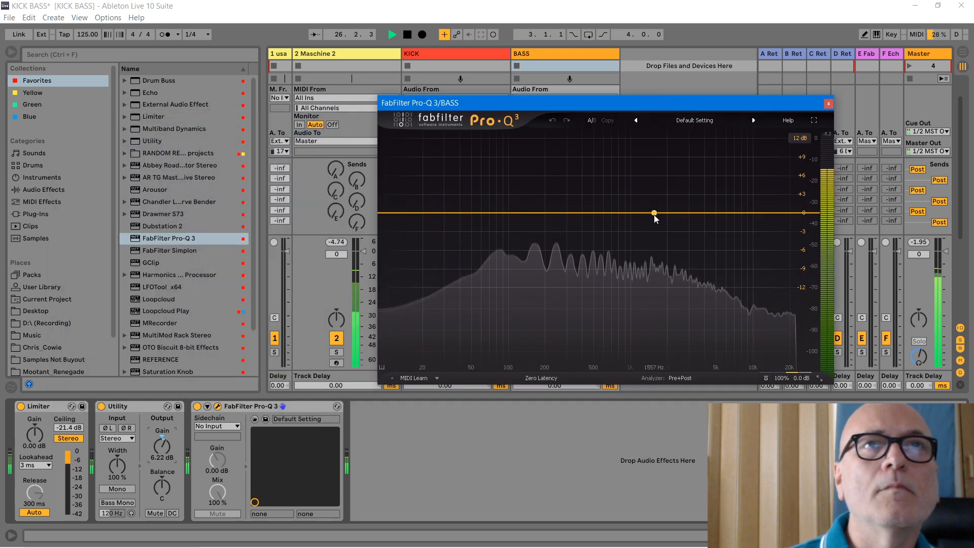
click(387, 212)
drag(387, 213, 429, 219)
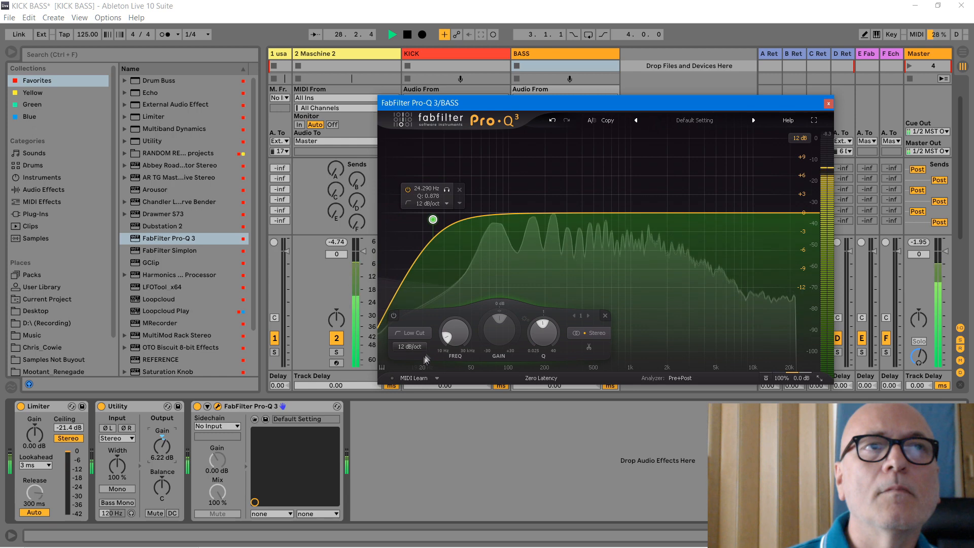
Step: Change the BASS track's Pro-Q 3 Low Cut band to 18 dB/oct and move it to about 66 Hz
click(409, 346)
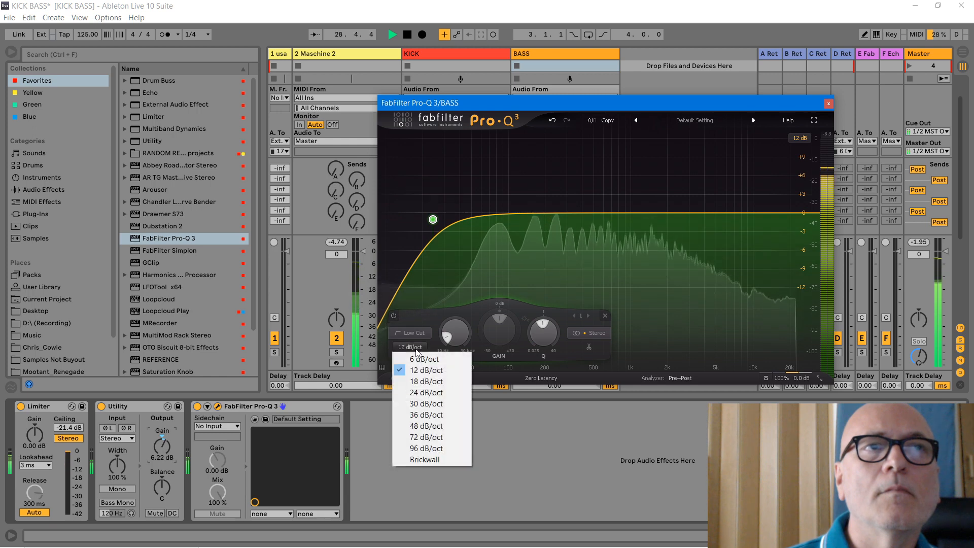
click(416, 381)
drag(433, 219, 488, 215)
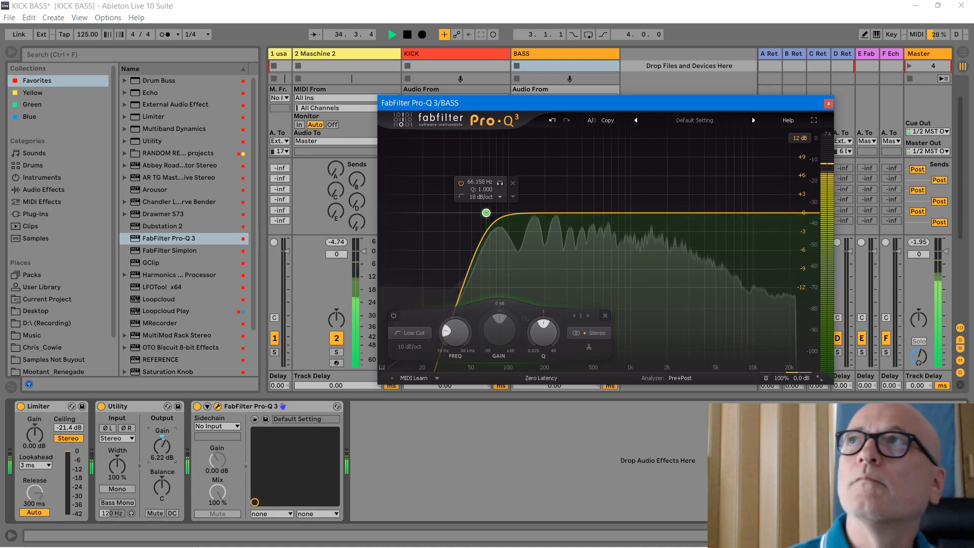
Step: Add an 18 dB/oct Low Cut band at about 58 Hz in the KICK track's Pro-Q 3, with Q about 1.15
drag(973, 325, 363, 201)
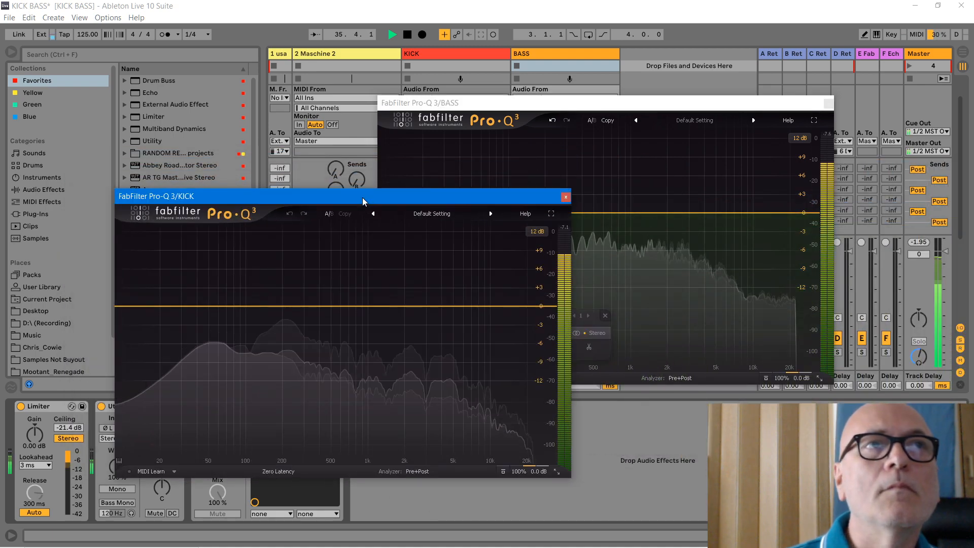
click(120, 307)
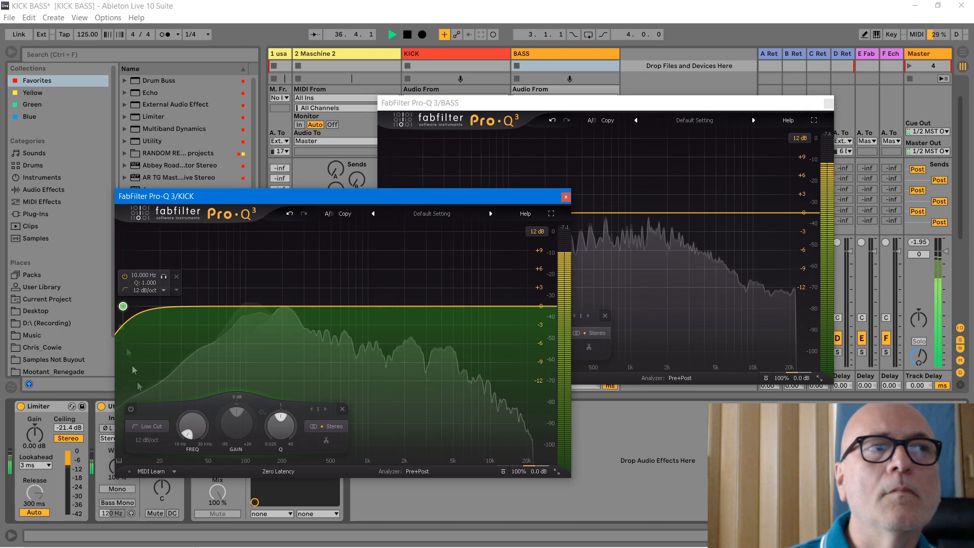
click(146, 439)
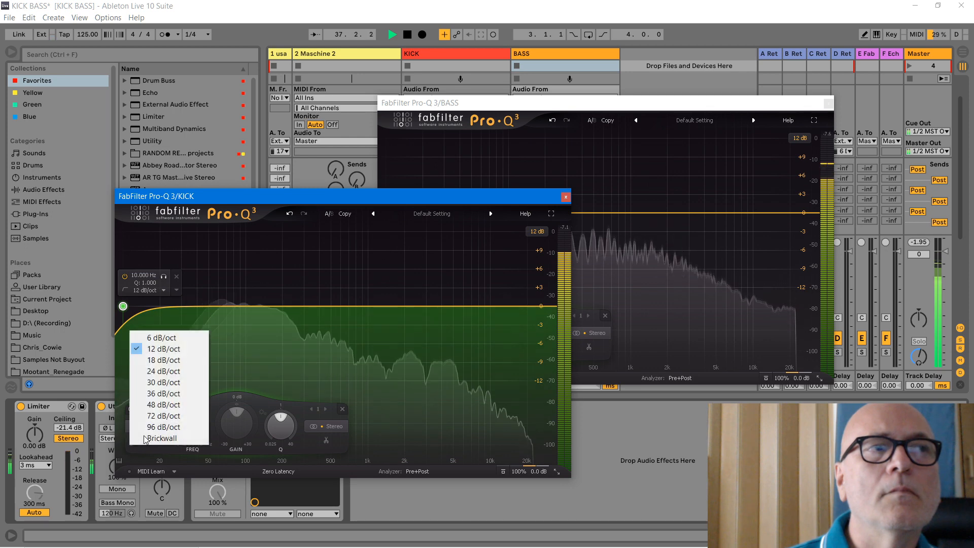
click(163, 360)
drag(123, 306, 221, 300)
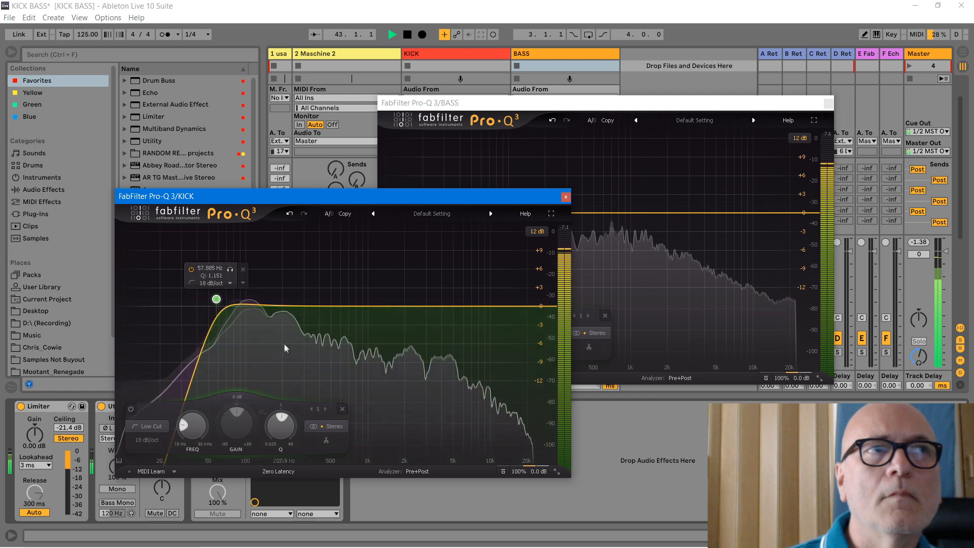
Step: In the BASS track's Pro-Q 3, add a 48 dB/oct Bell cut of about -9.5 dB at about 235 Hz, with Q about 2.65
click(707, 110)
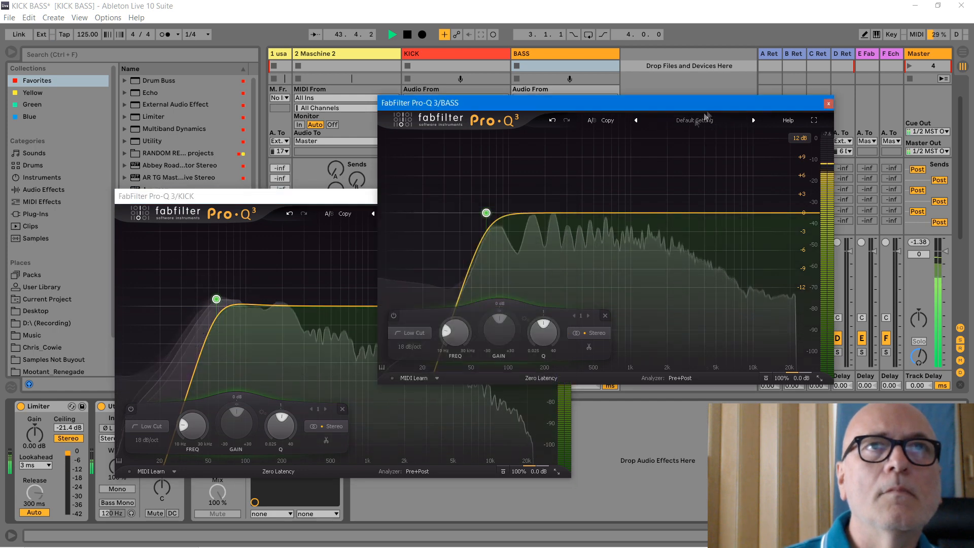
click(611, 213)
drag(584, 238, 582, 233)
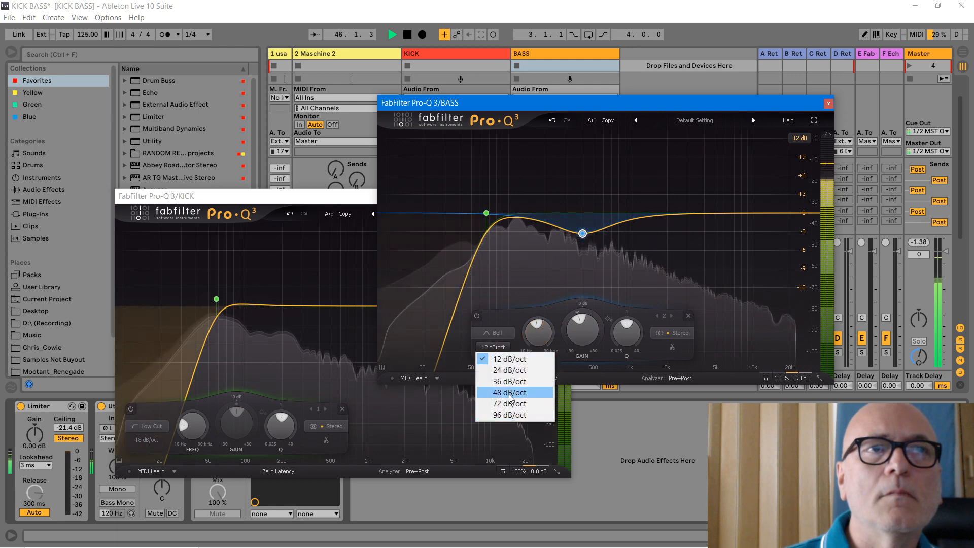
click(510, 395)
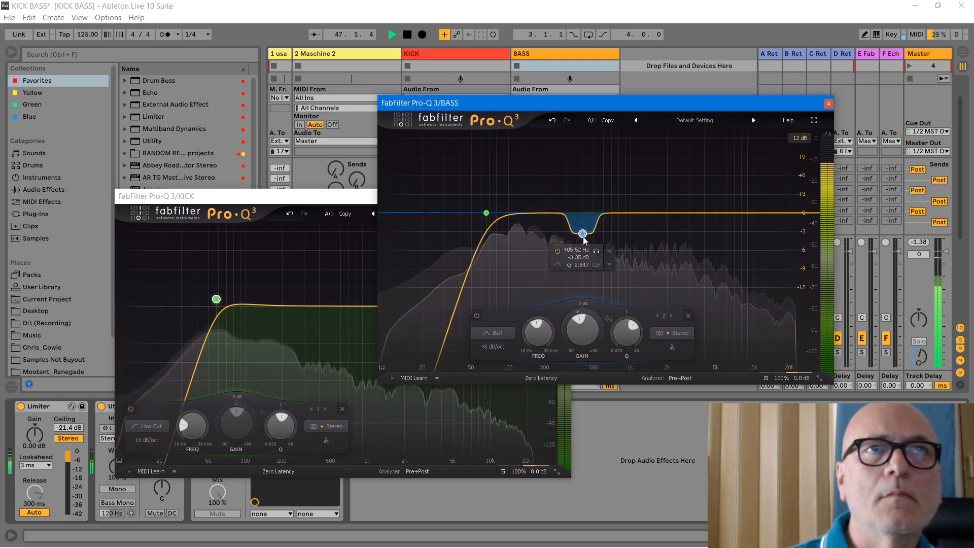
drag(582, 233, 556, 270)
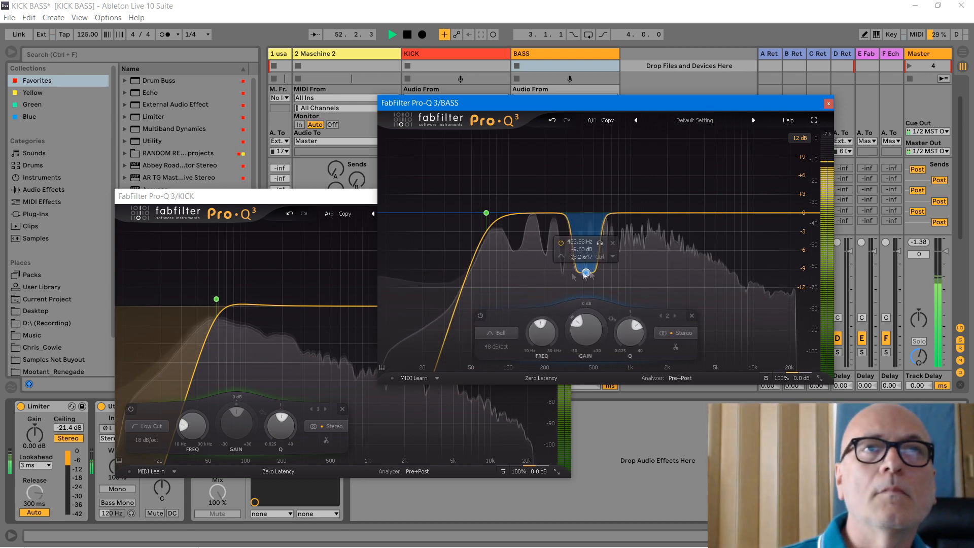
drag(555, 270, 558, 273)
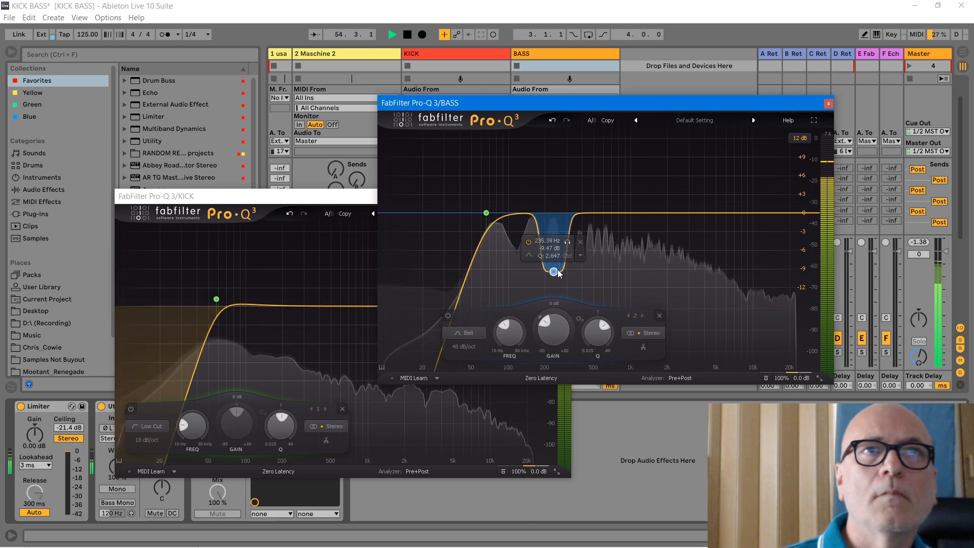
Step: Add a Bell boost of about 3.8 dB at about 798 Hz in the KICK track's Pro-Q 3, then close its window
click(334, 310)
drag(333, 311, 355, 287)
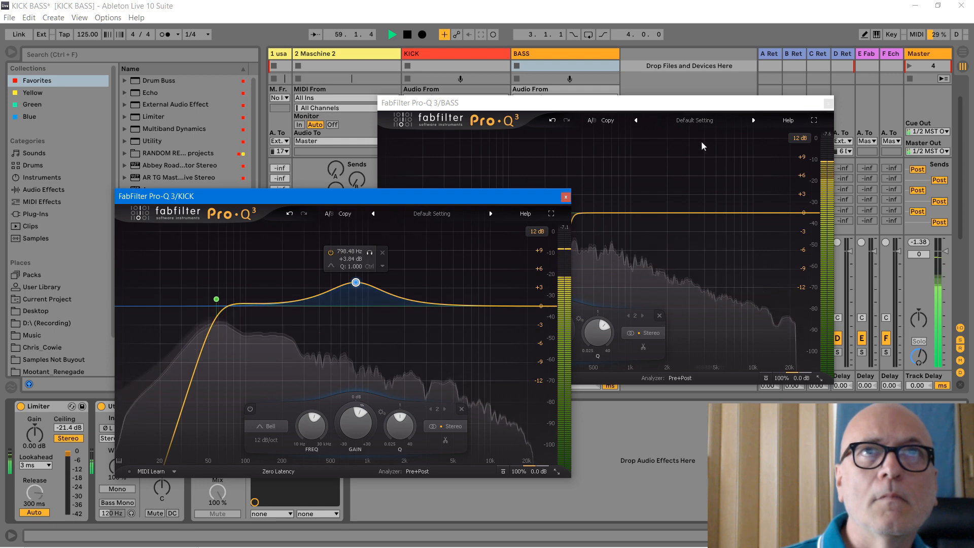
click(565, 196)
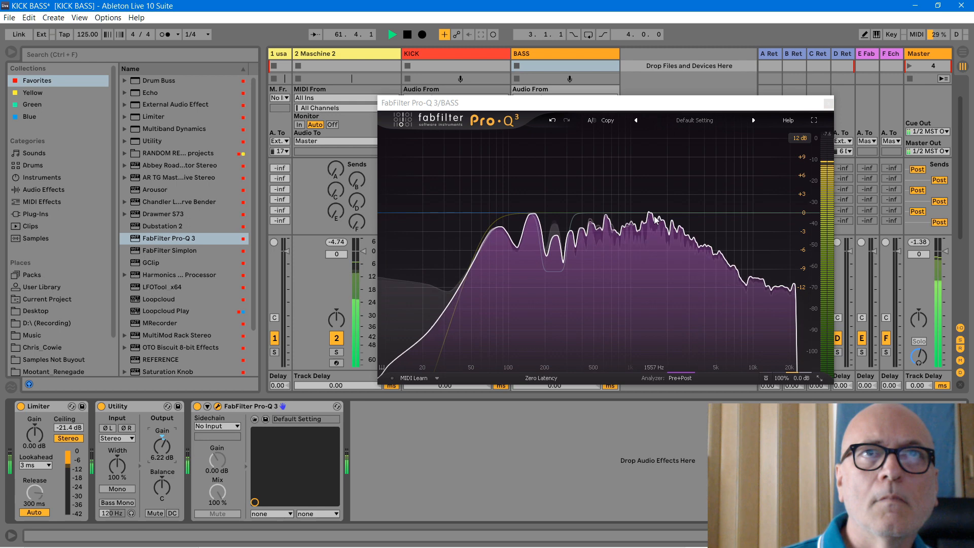
Step: Add a Bell cut of about -5.1 dB at about 776 Hz with Q 4.12 in the BASS track's Pro-Q 3 and close its window
drag(654, 216, 620, 248)
scroll(655, 243, up, 6)
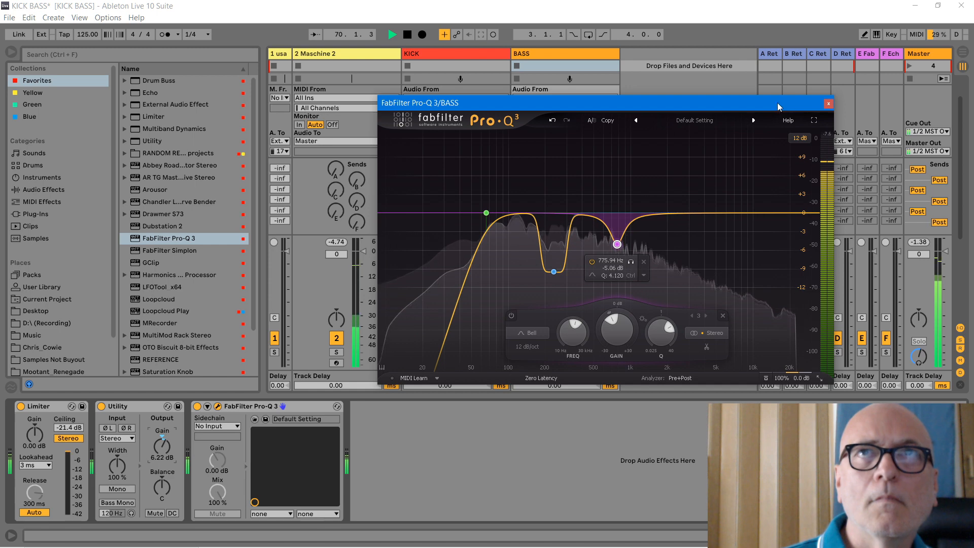
click(826, 104)
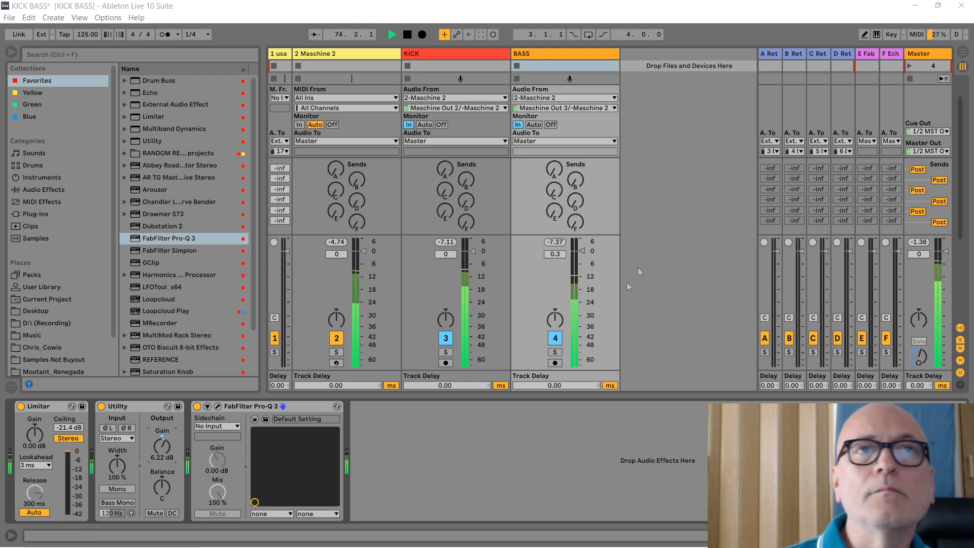
Step: Raise the gain of the KICK track's Utility to 11.1 dB
click(455, 50)
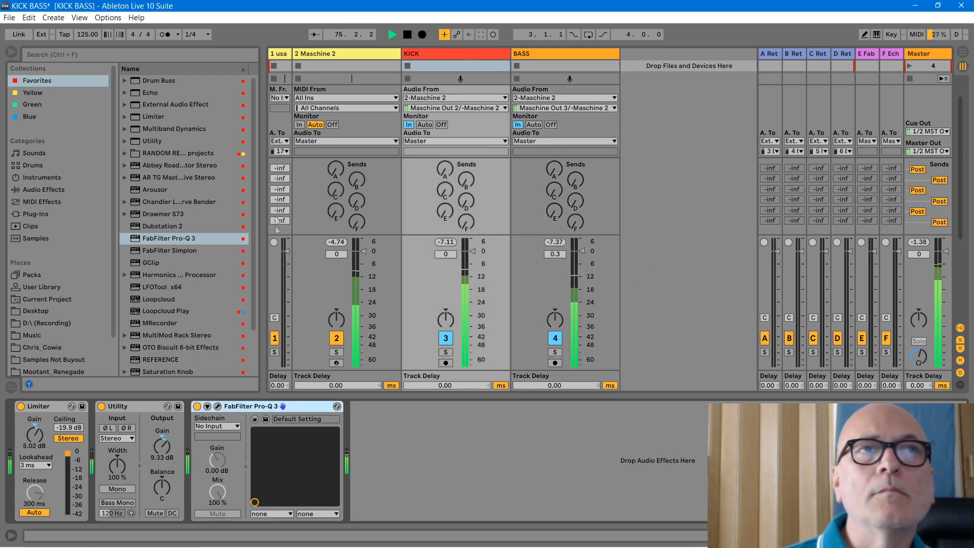
click(161, 452)
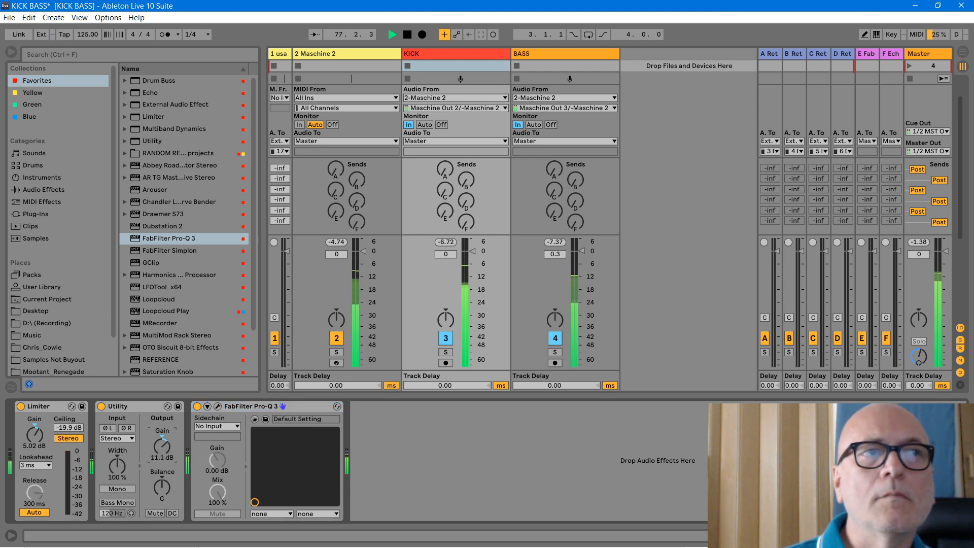
Step: Load LFOTool_x64 on the BASS track and, while soloing the track, raise the volume curve's middle node to full level
click(546, 55)
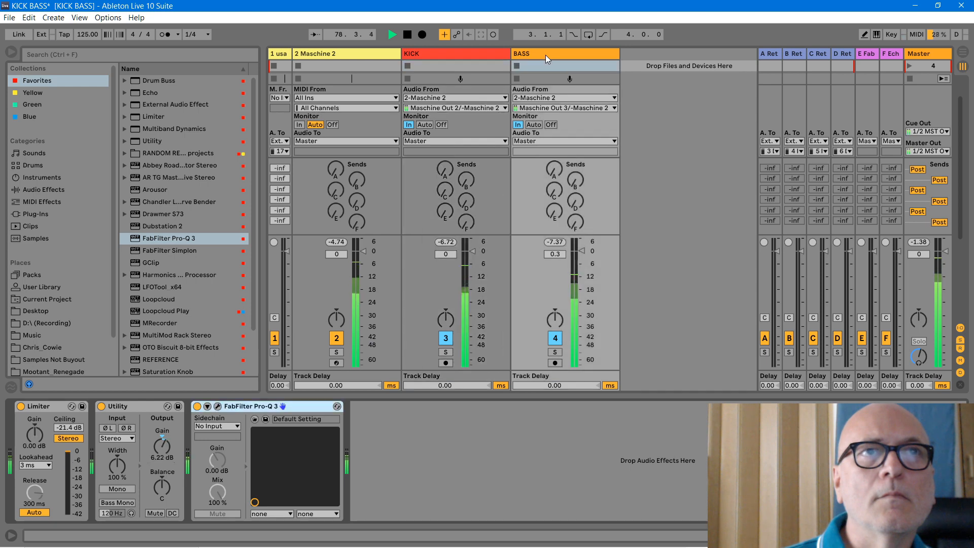
click(159, 324)
click(162, 287)
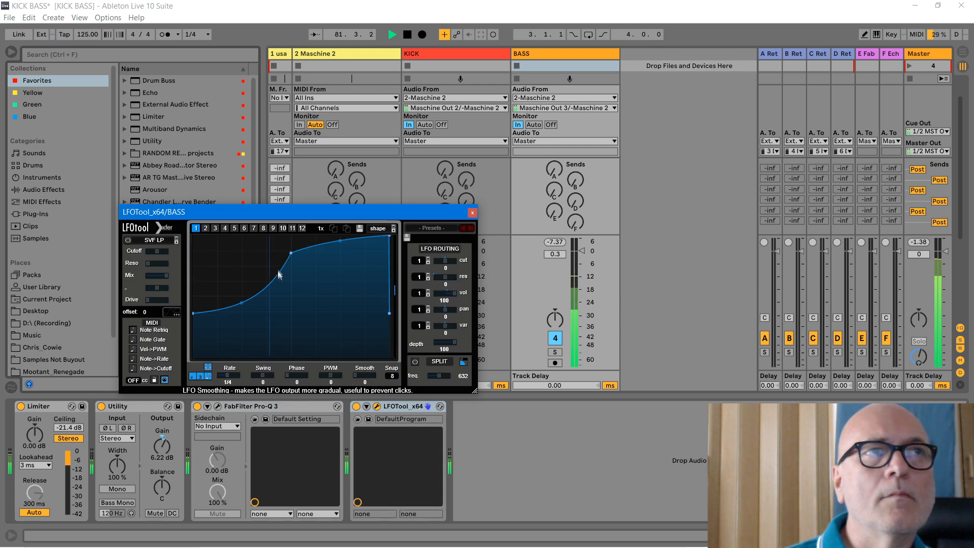
click(555, 352)
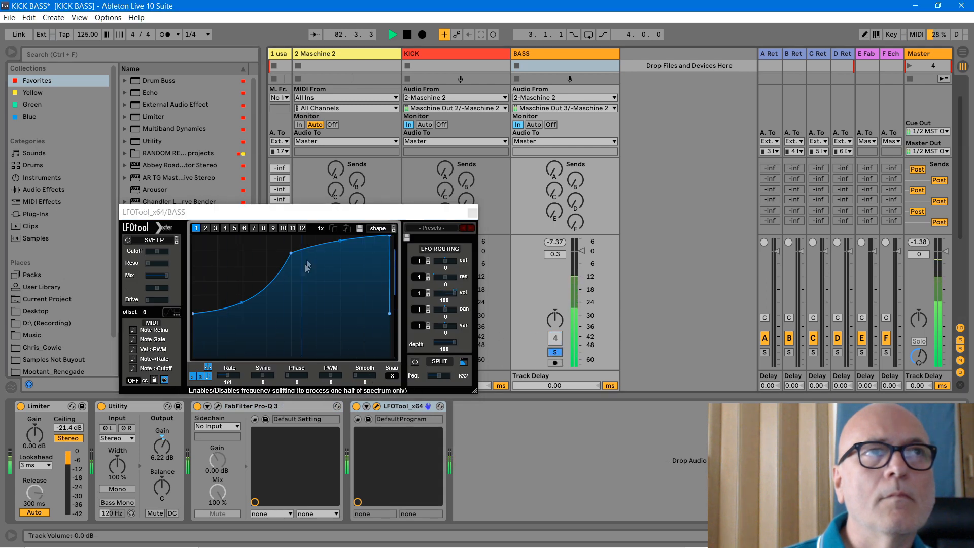
drag(292, 259, 298, 237)
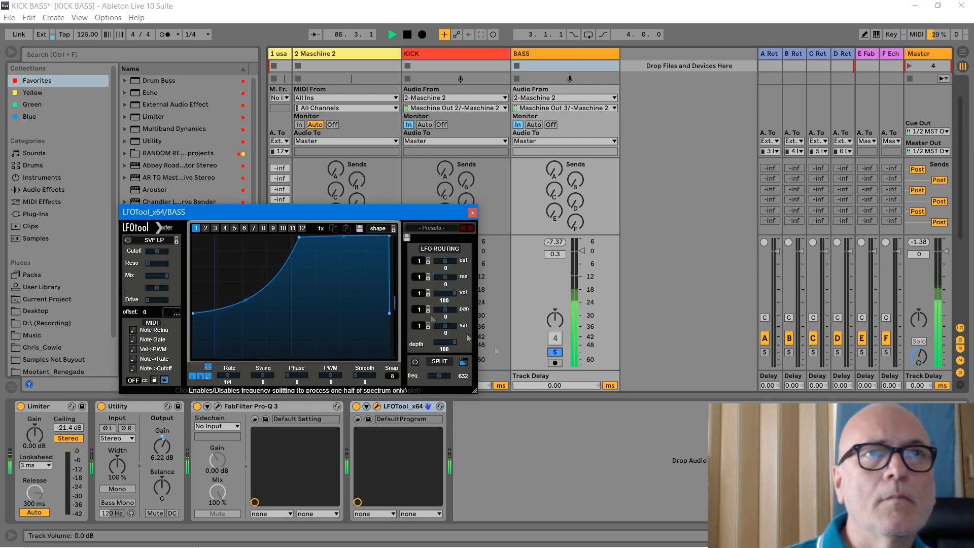
click(556, 352)
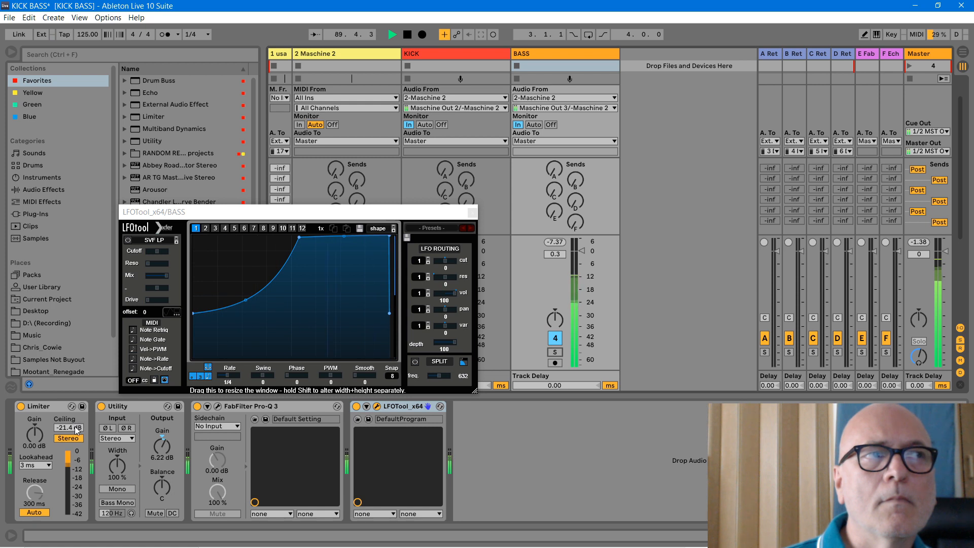
Step: Set the BASS track's Limiter ceiling to -24.0 dB and its Utility gain to 8.39 dB
drag(76, 430, 76, 432)
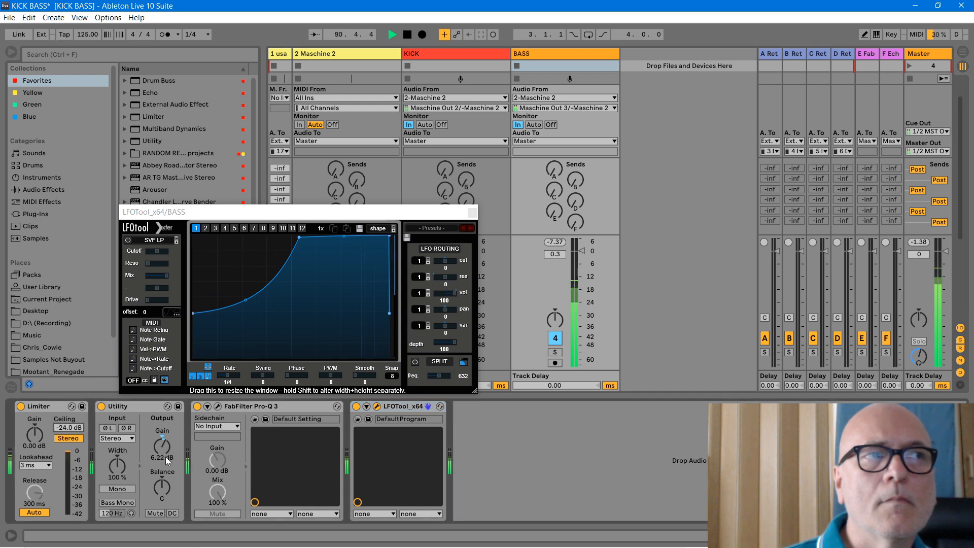
drag(163, 454, 162, 439)
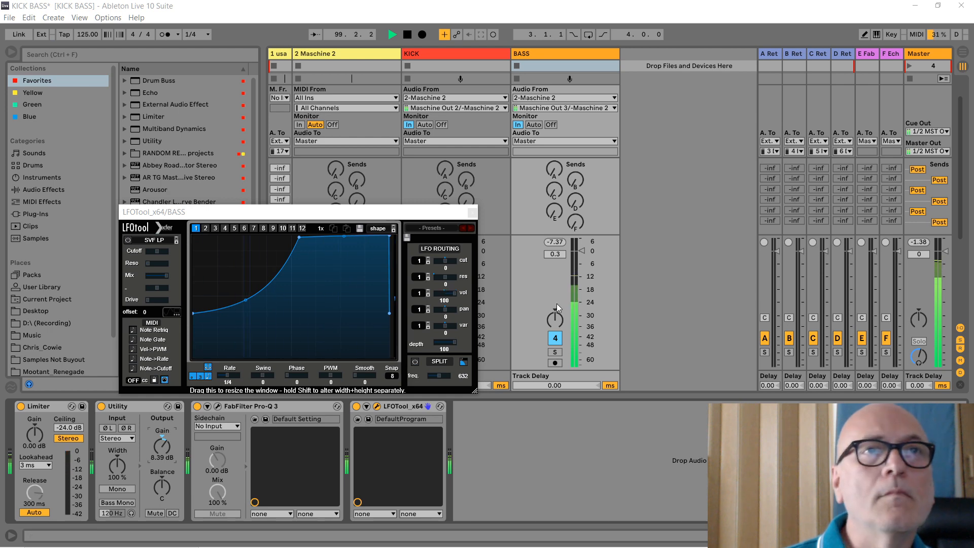
Step: Set the KICK track's volume to 1.2 dB and the BASS track's volume to 0.5 dB
drag(362, 213, 314, 185)
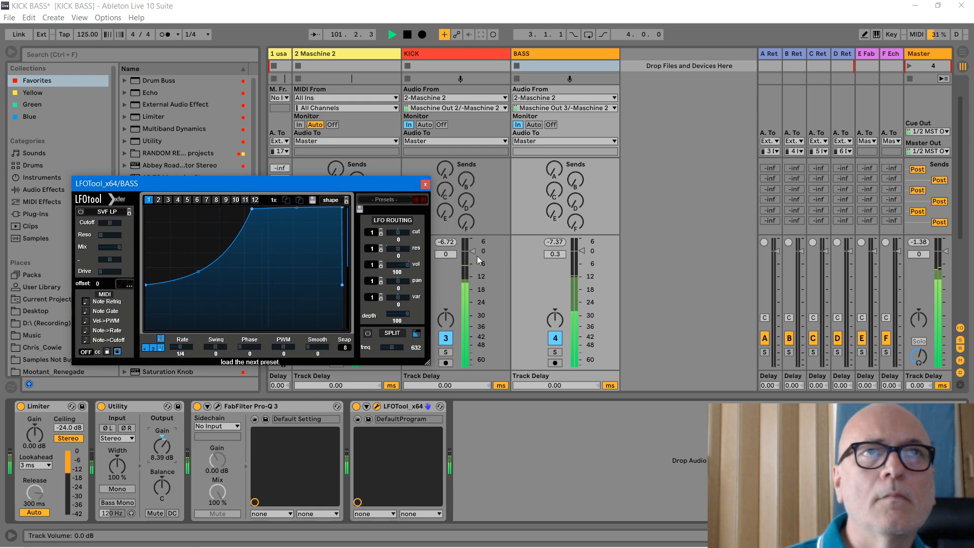
drag(474, 251, 473, 250)
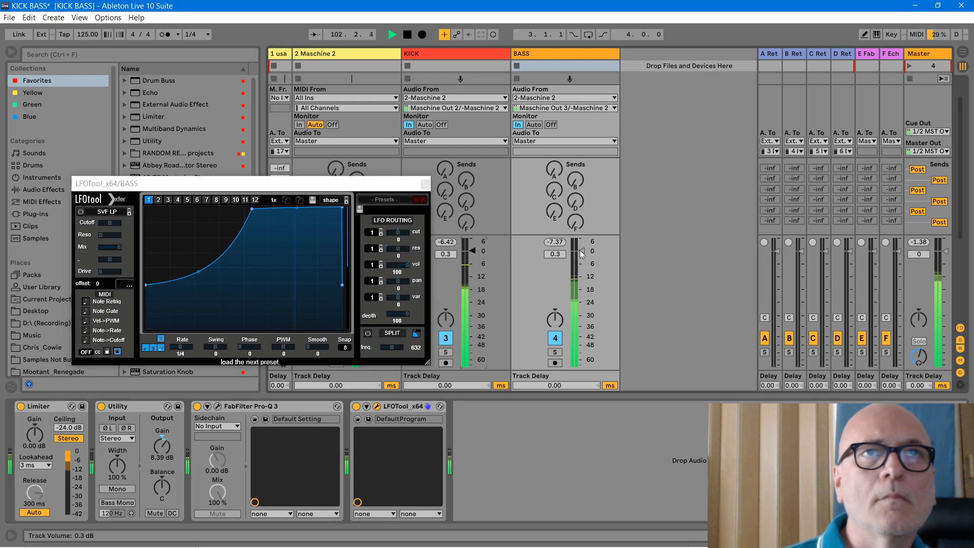
drag(583, 251, 583, 250)
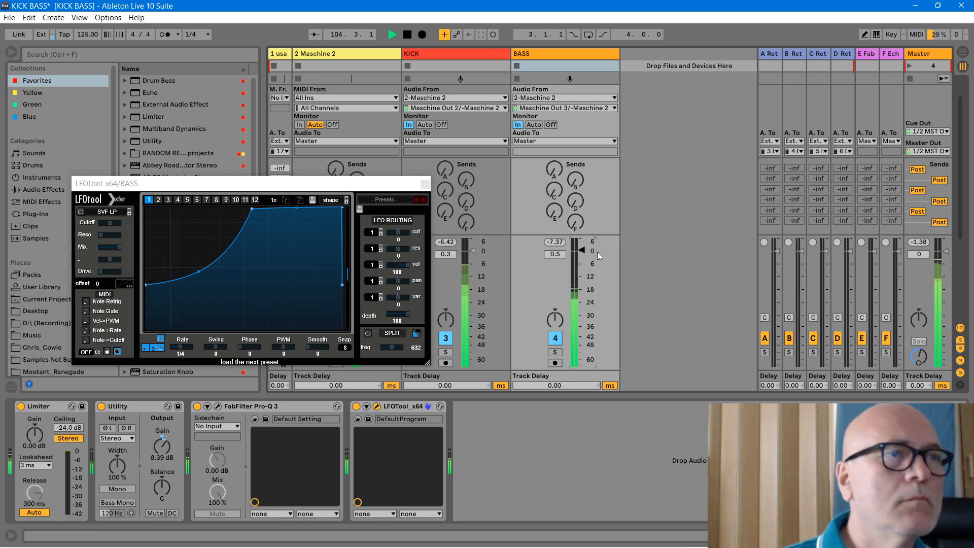
drag(473, 250, 473, 249)
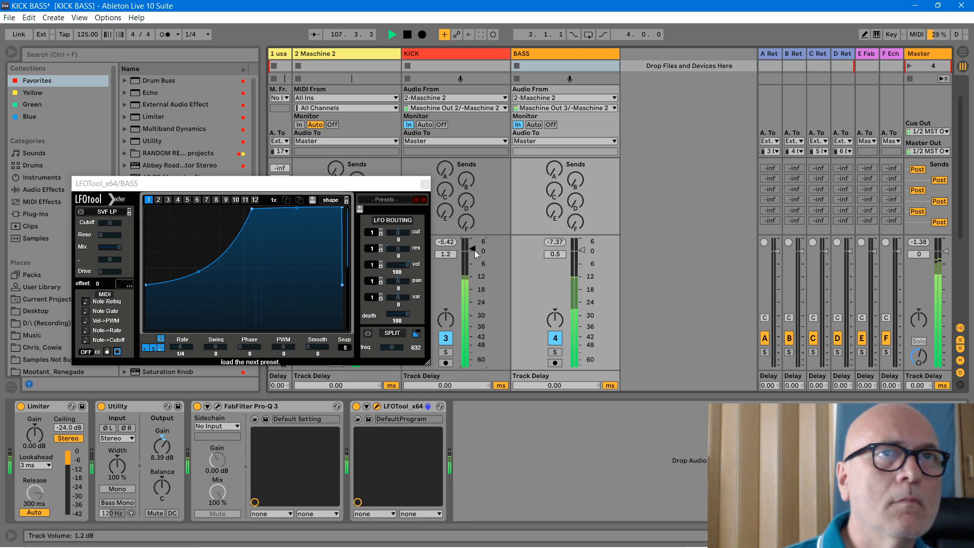
Step: Move the BASS track's upper Pro-Q 3 Bell cut to about 1360 Hz at -4.9 dB and close the open plug-in windows
click(581, 51)
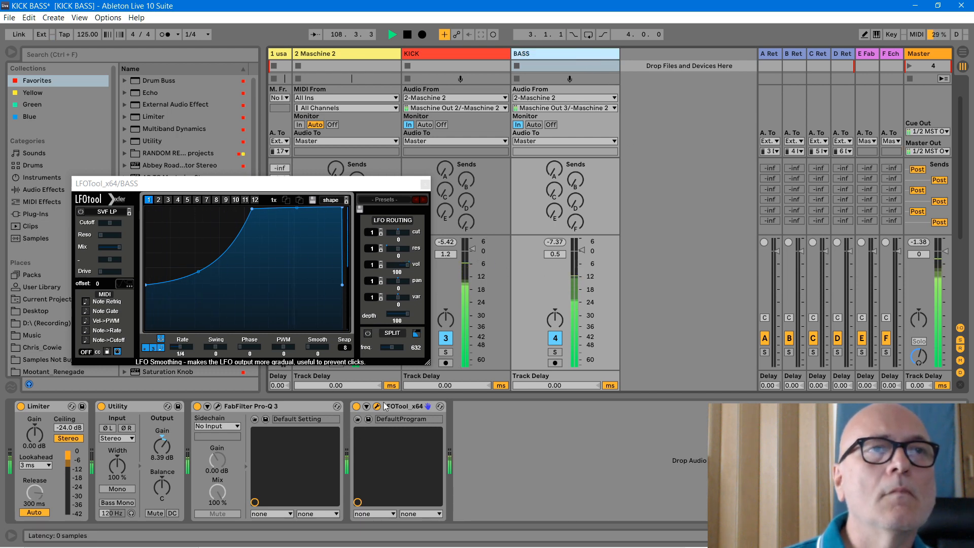
click(217, 406)
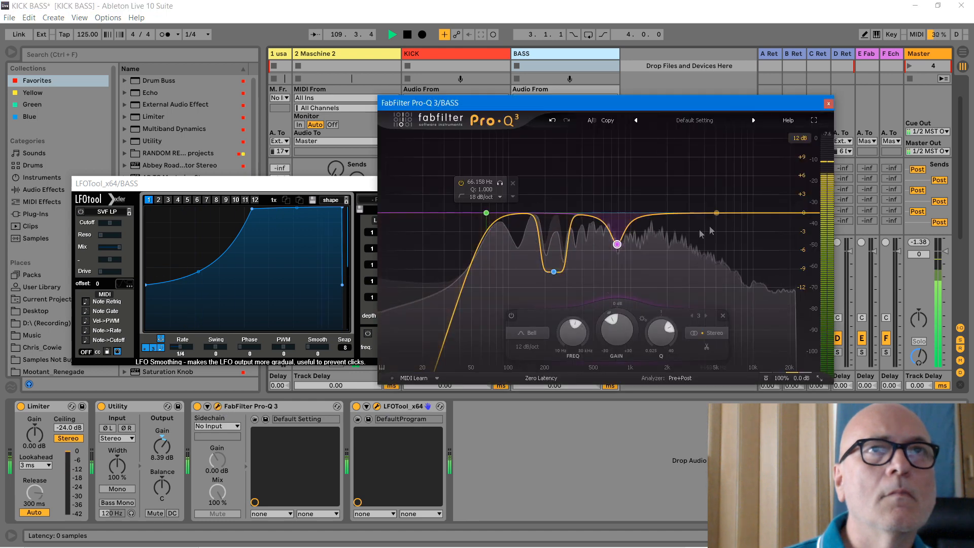
drag(617, 244, 647, 244)
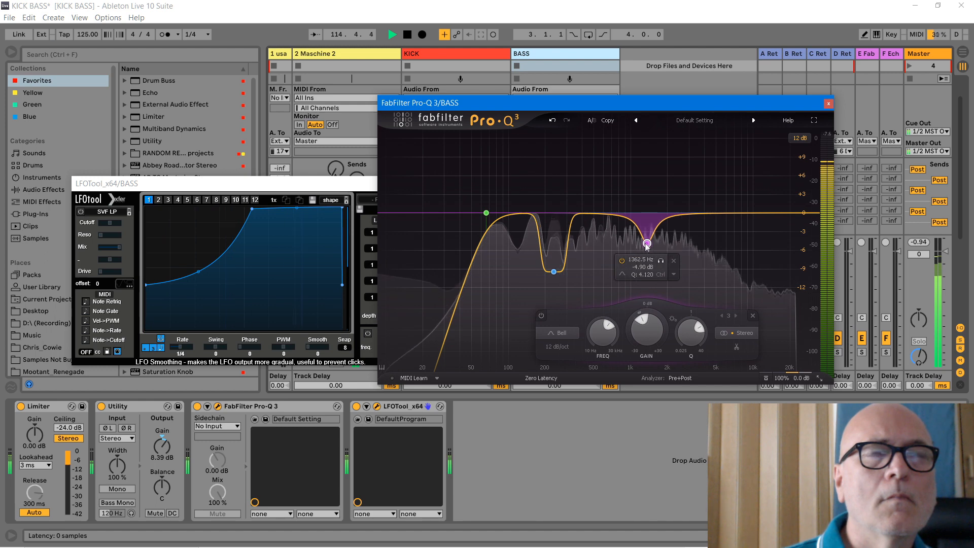
click(828, 103)
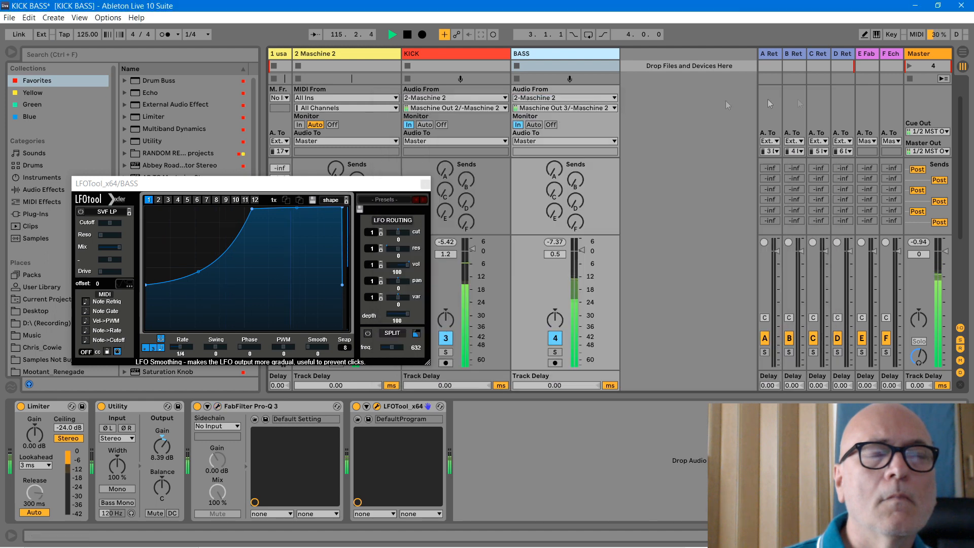
click(425, 184)
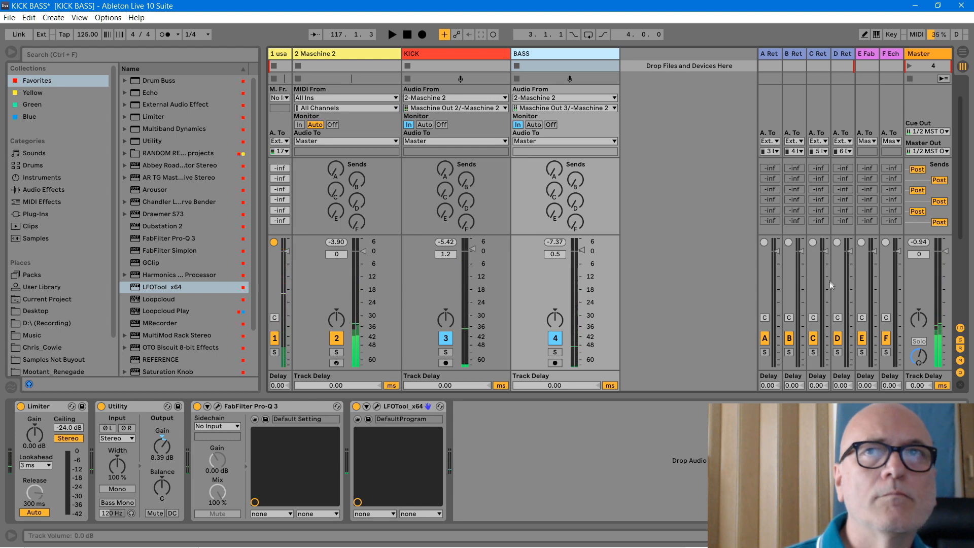
Step: Restart playback with the Master volume lowered to -9.8 dB and raise it to -0.6 dB
drag(944, 251, 944, 280)
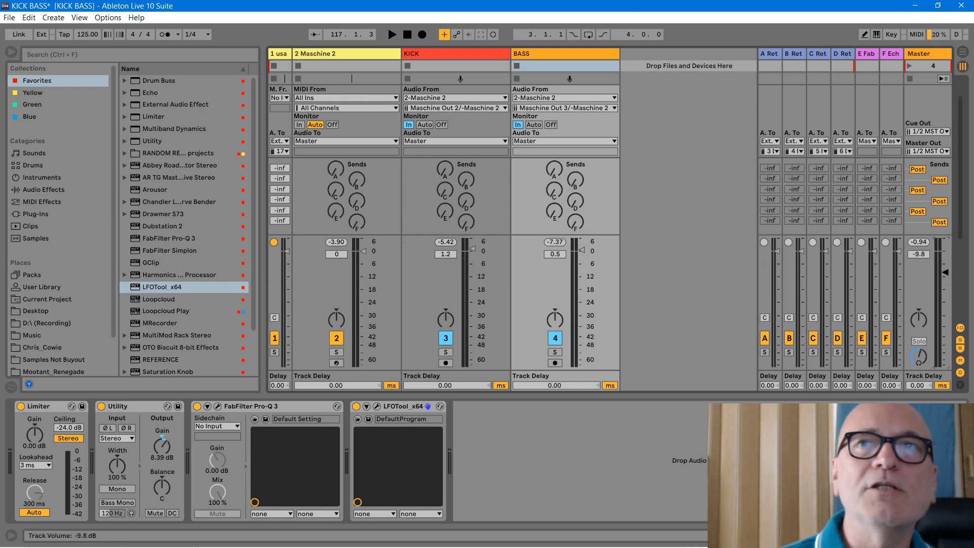
key(space)
drag(946, 267, 946, 252)
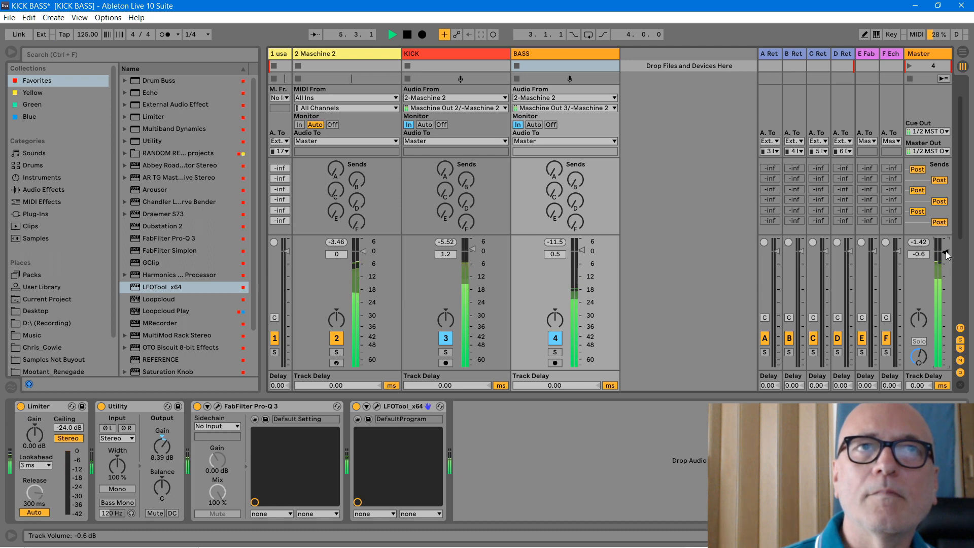
Step: Set the KICK track's volume to 0 dB and lower the Master volume to -24.1 dB
drag(472, 248, 473, 252)
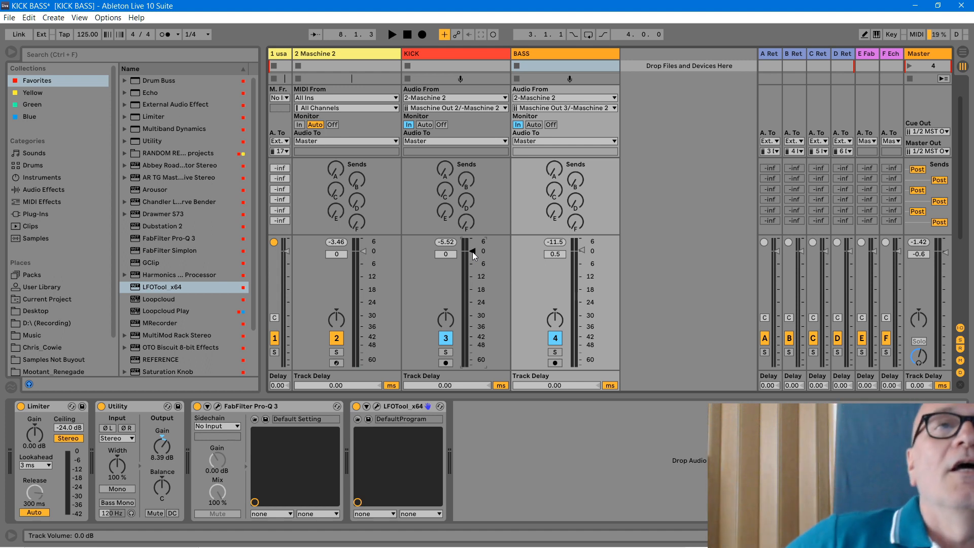
click(464, 62)
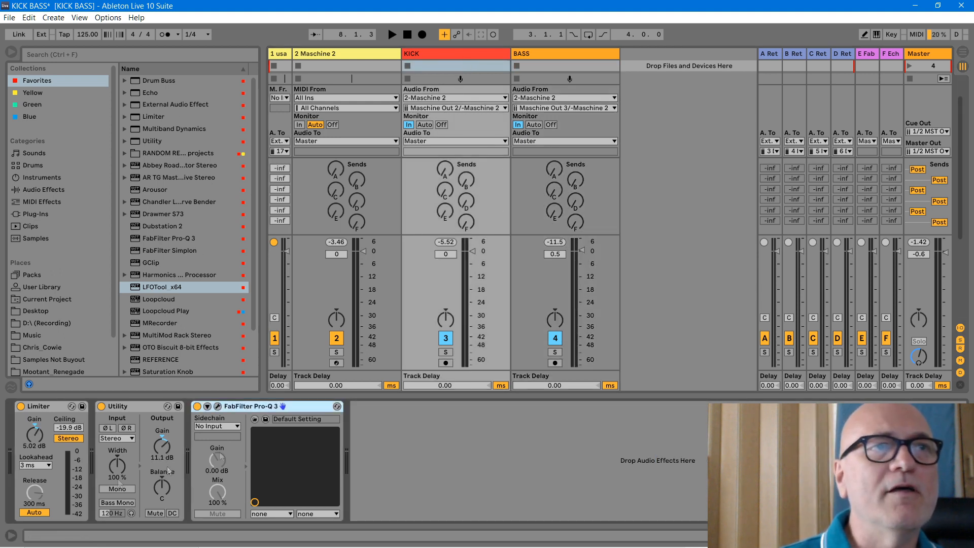
click(540, 56)
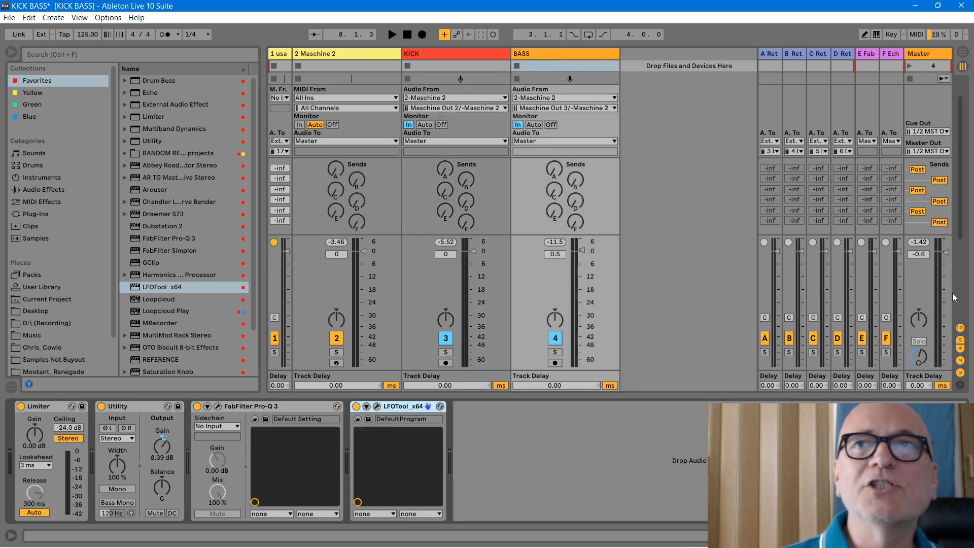
drag(951, 293, 945, 303)
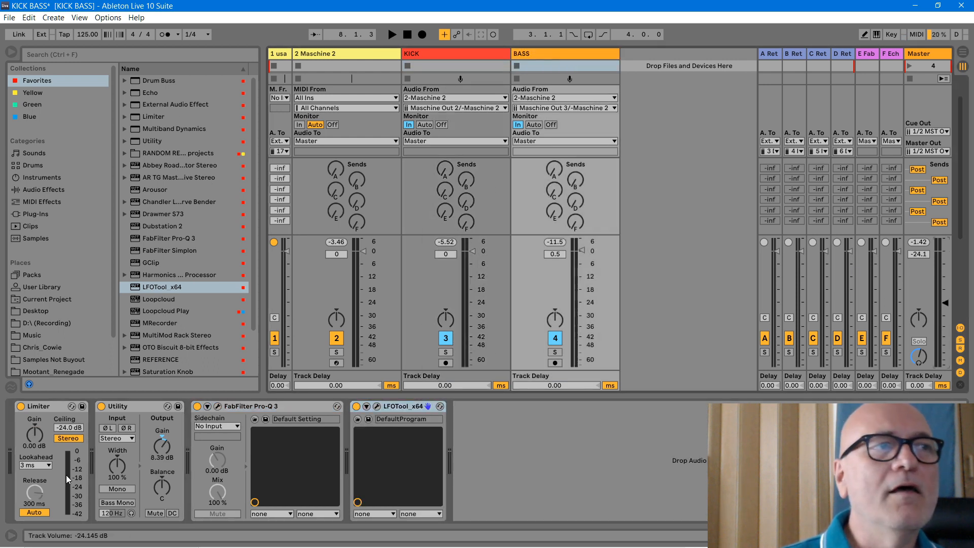
Step: Play the set at the lowered Master level, examine the KICK track's Limiter during playback and stop
click(508, 470)
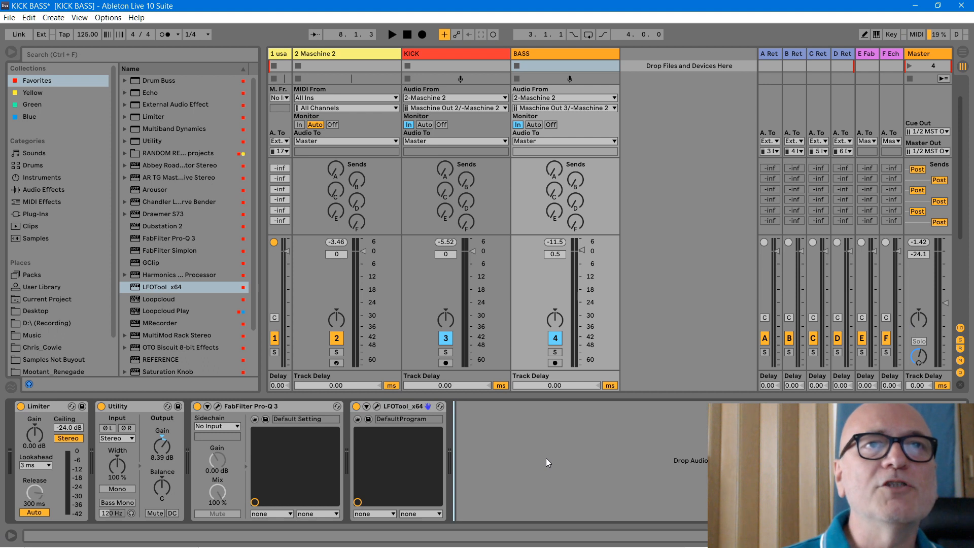
key(space)
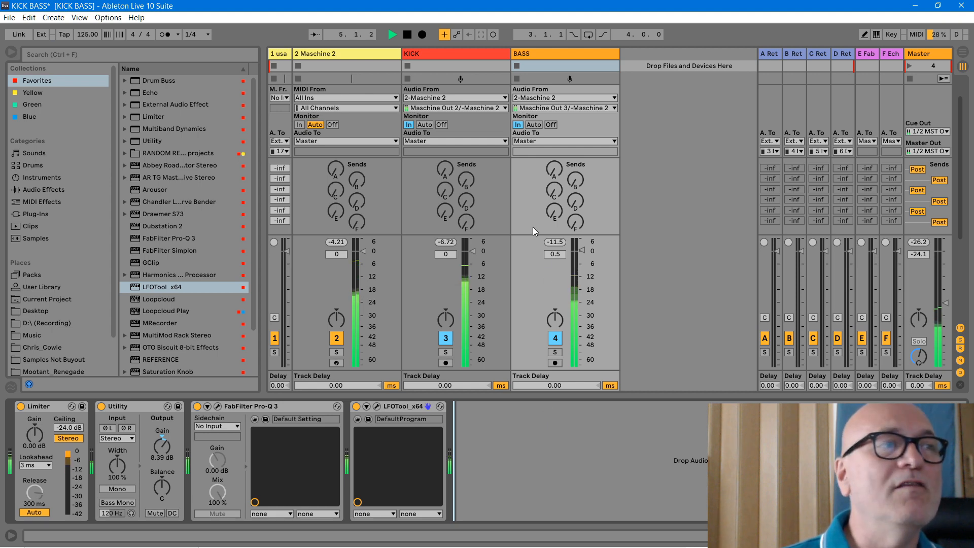
click(461, 55)
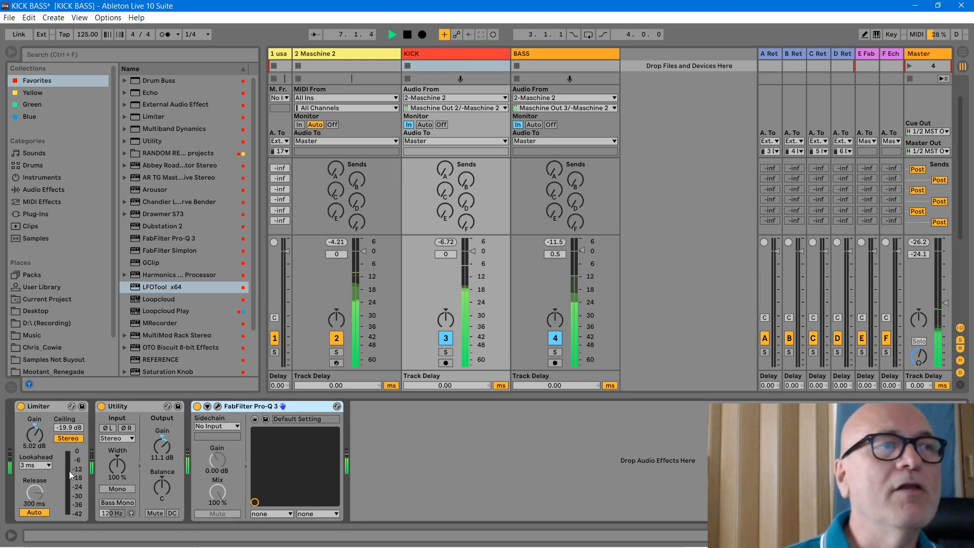
key(space)
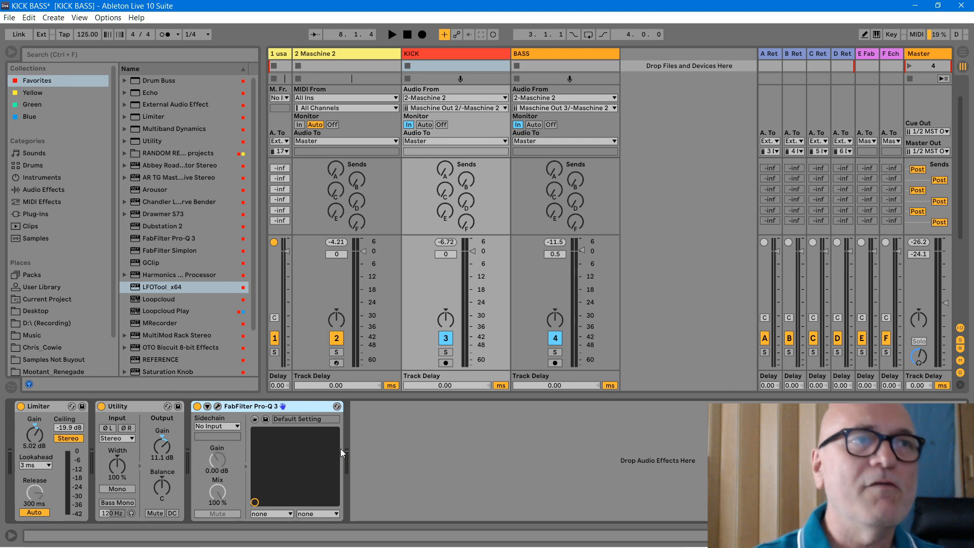
Step: Move the KICK track's Pro-Q 3 Bell boost to about 747 Hz at +3.59 dB and close the plug-in window
click(218, 409)
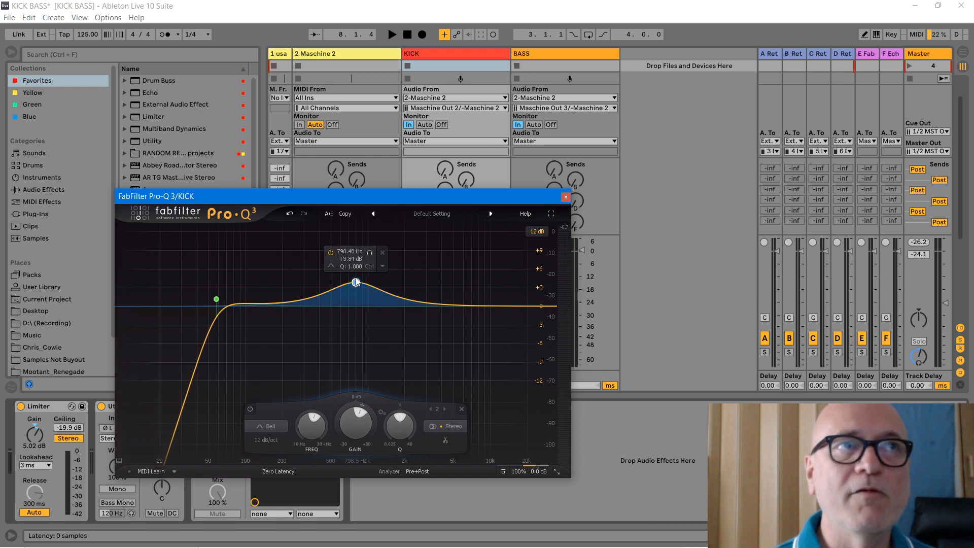
mouse_move(357, 282)
mouse_down()
mouse_move(343, 327)
mouse_move(353, 286)
mouse_up()
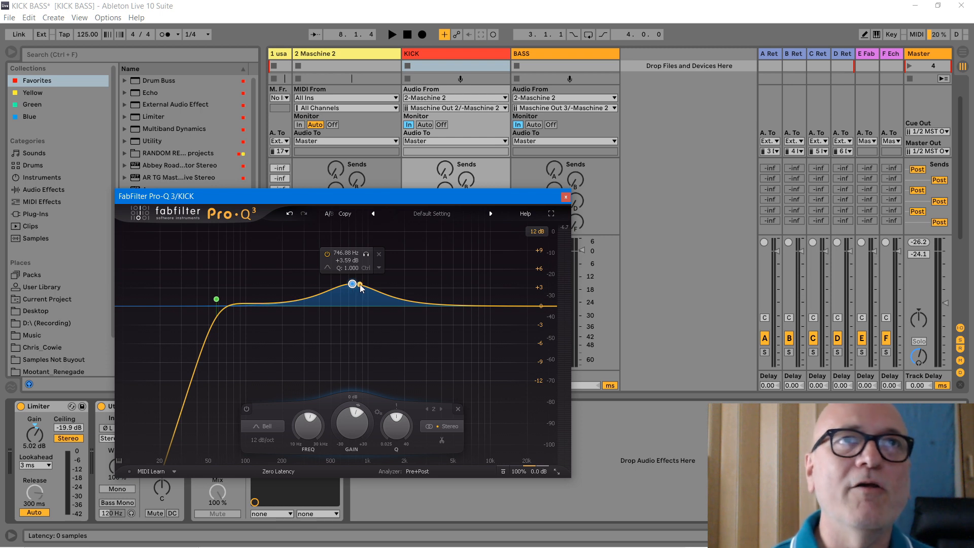
click(566, 197)
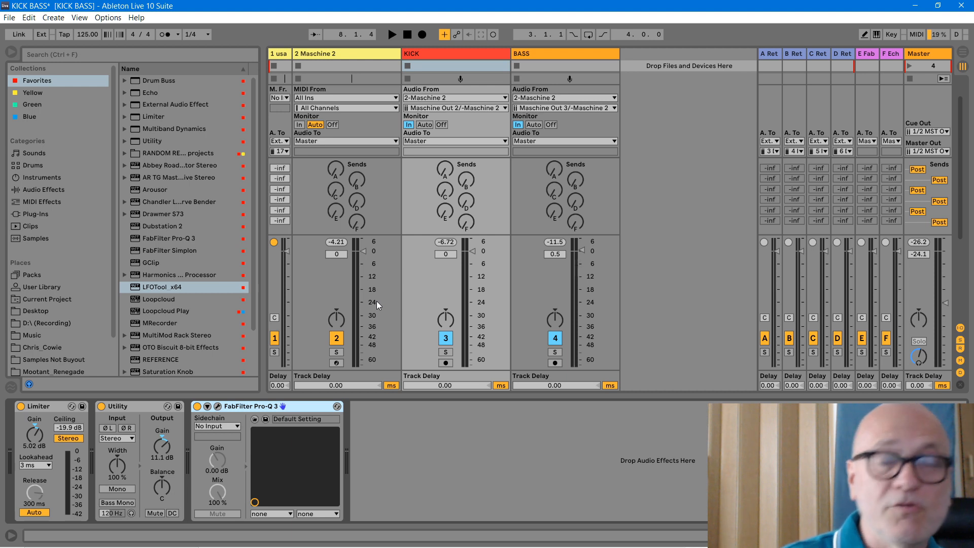
Step: Display the BASS track's device chain to review its Limiter, Utility, Pro-Q 3 and LFOTool
click(535, 57)
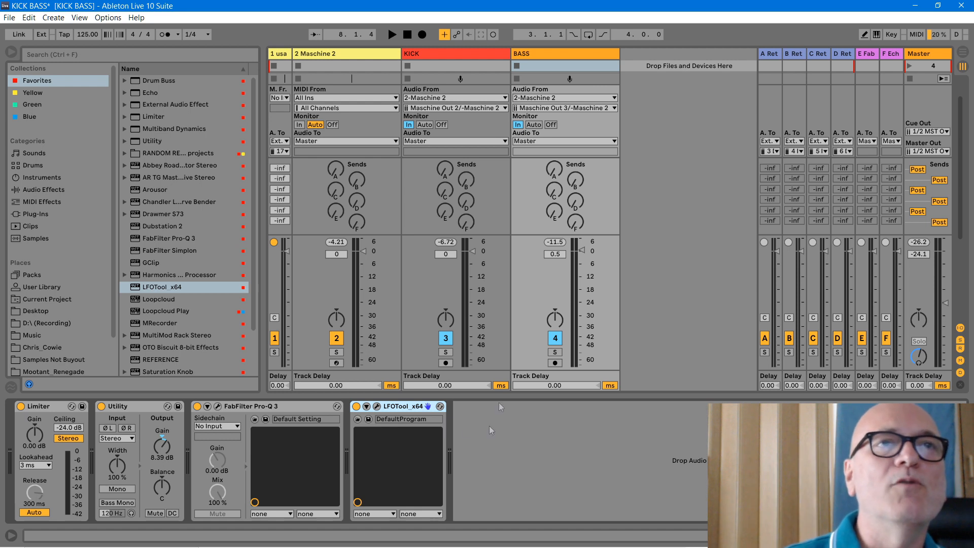
click(563, 54)
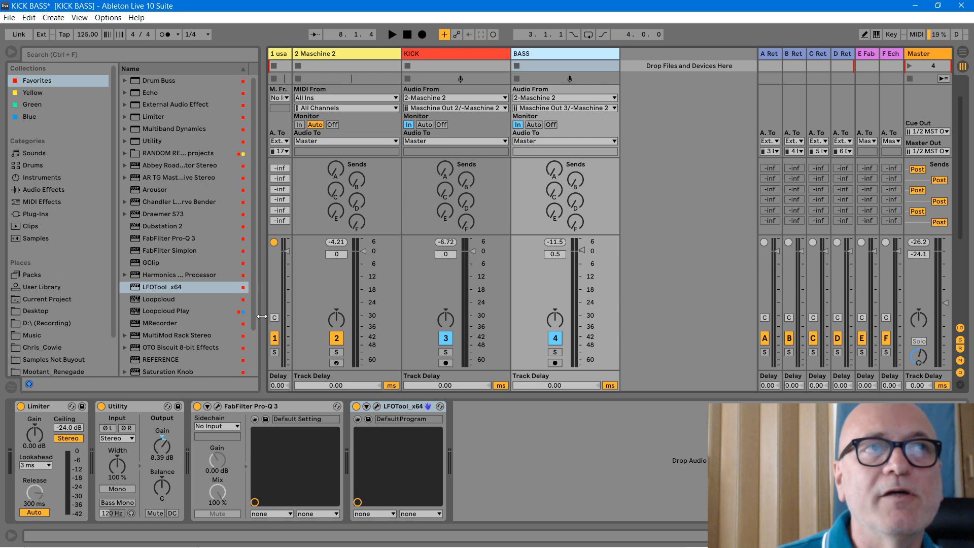
click(573, 406)
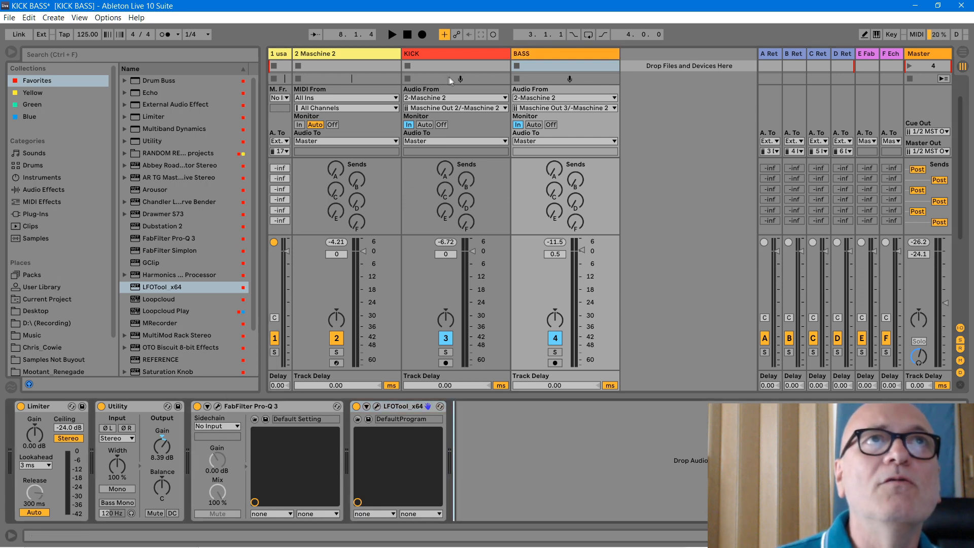
Step: Place the KICK and BASS Pro-Q 3 windows side by side and compare their low cuts and Bell bands
click(434, 53)
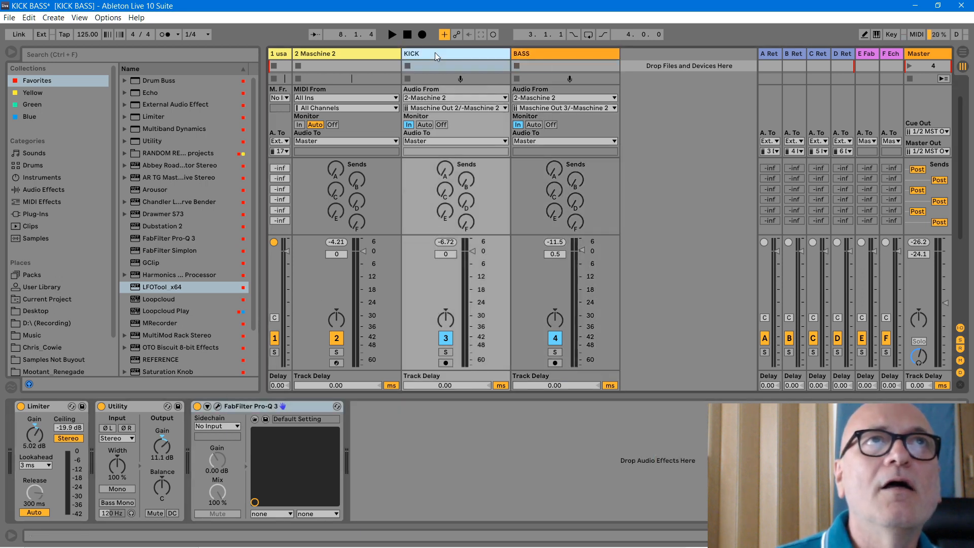
click(218, 409)
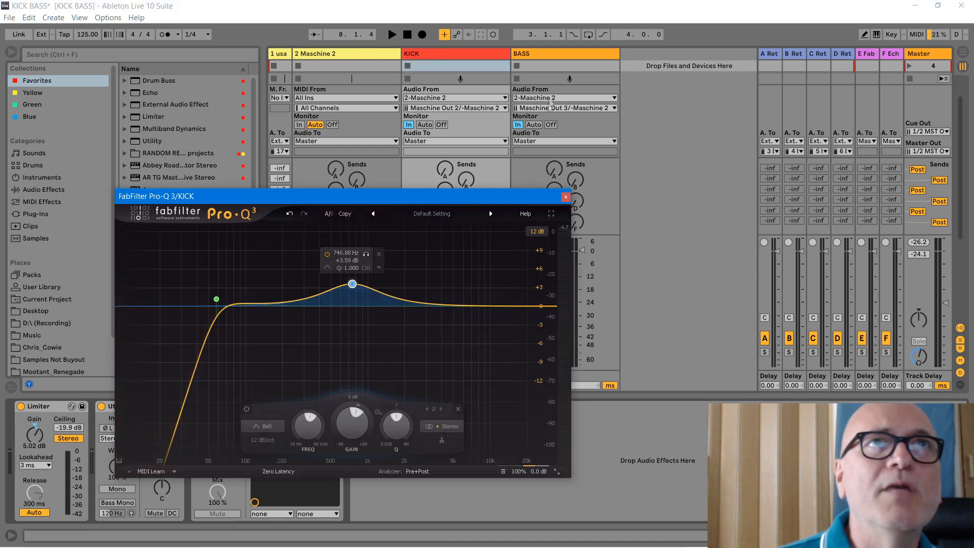
click(555, 62)
drag(438, 198, 346, 53)
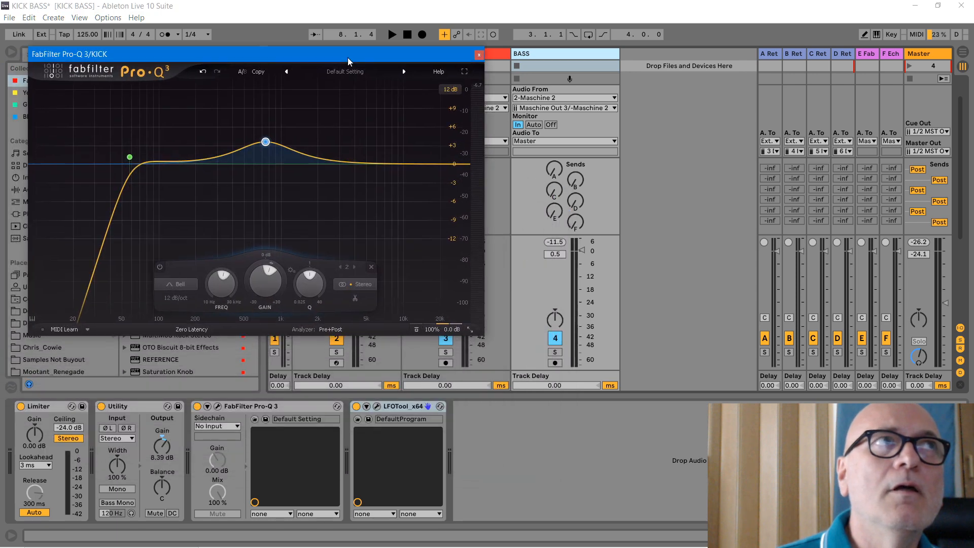
click(376, 407)
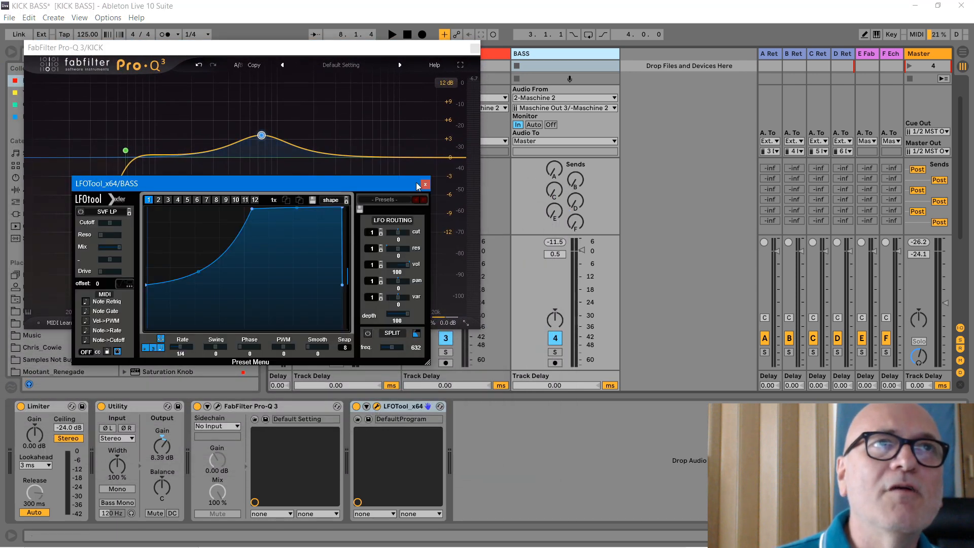
click(425, 184)
click(218, 406)
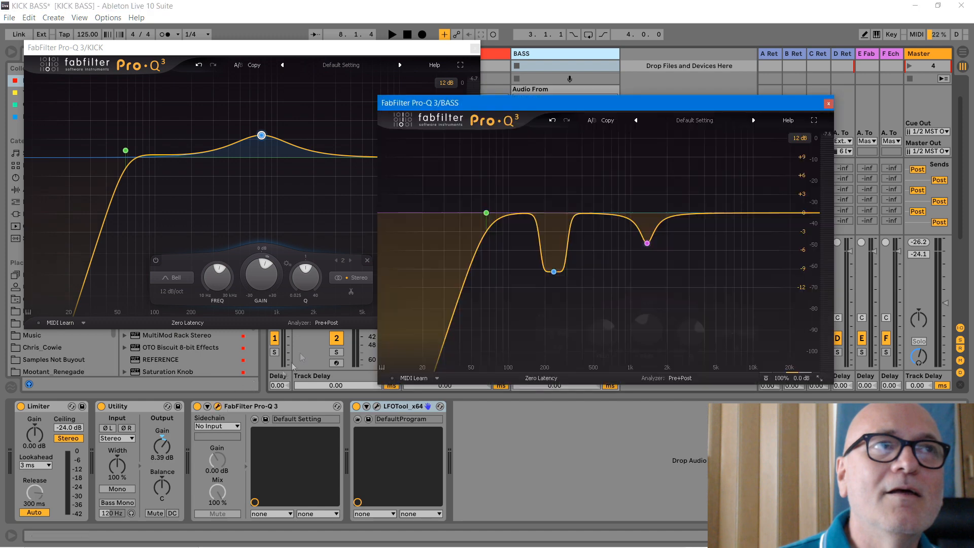
drag(497, 107, 585, 91)
mouse_move(574, 202)
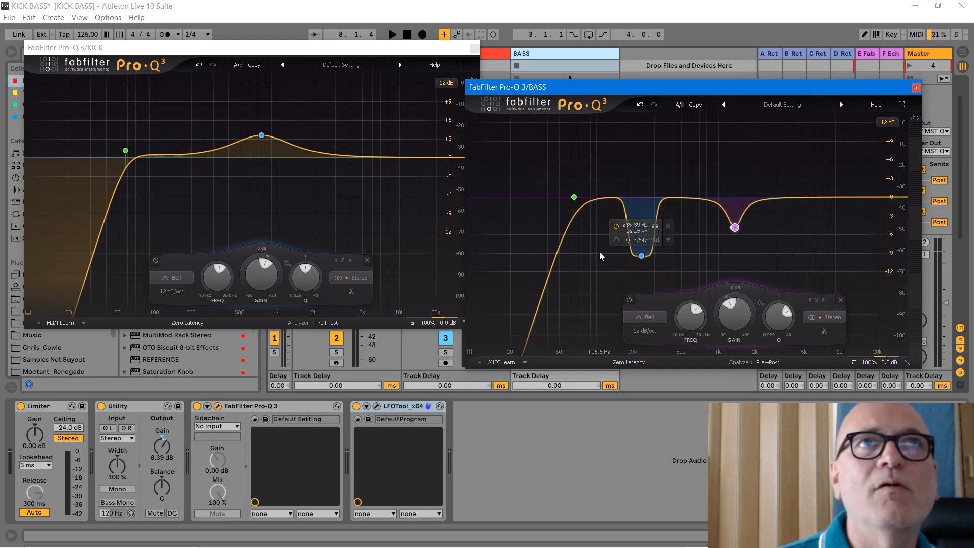
mouse_move(125, 152)
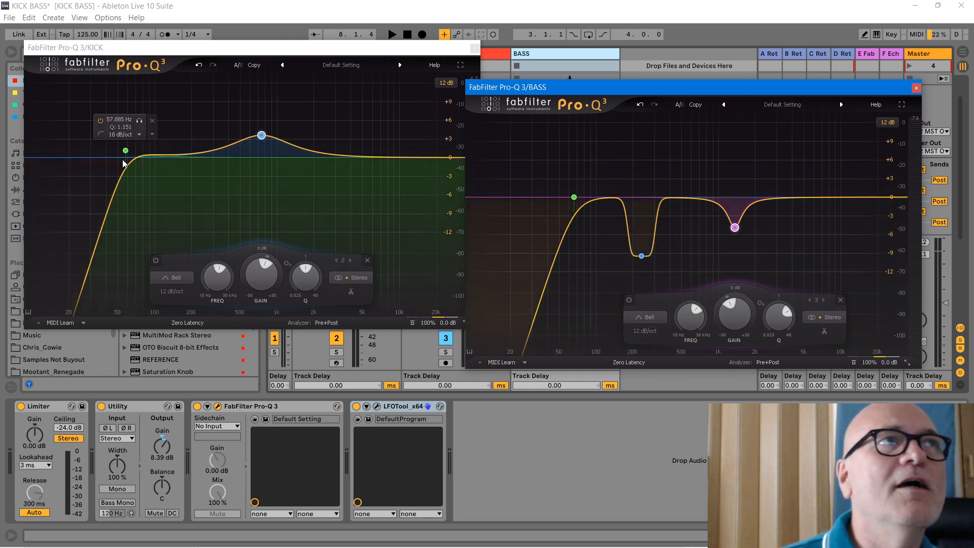